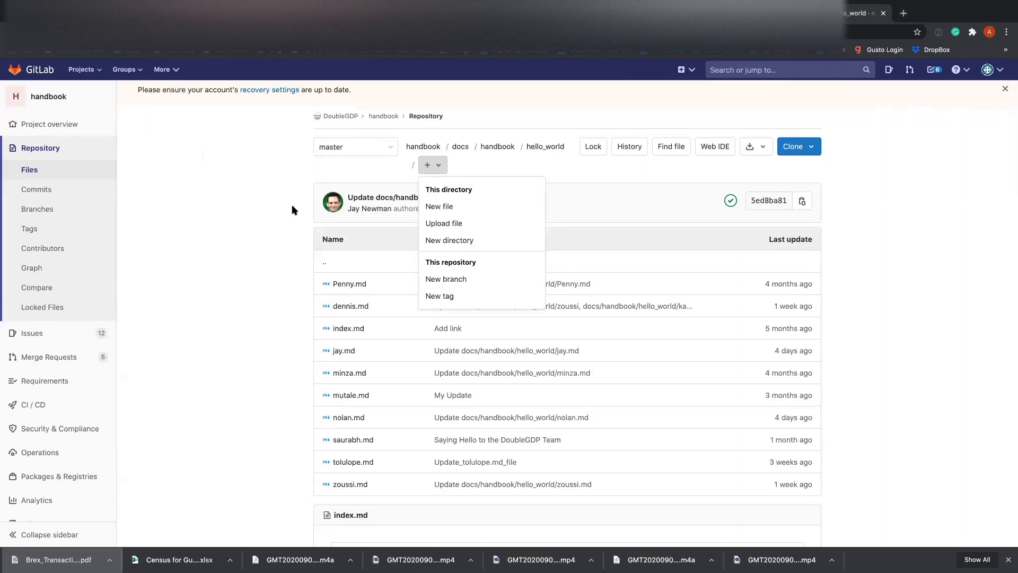
click(841, 217)
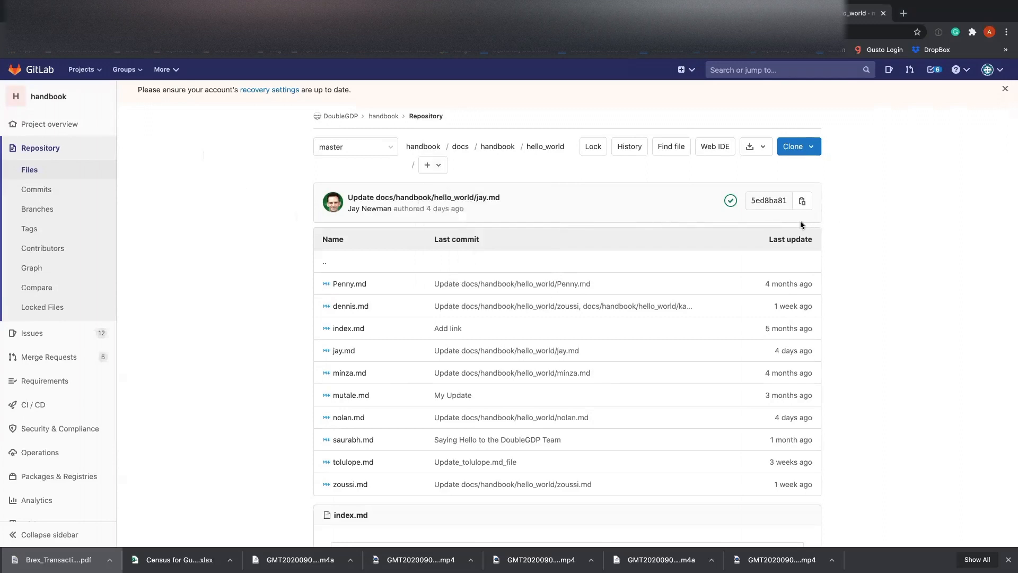
scroll(836, 240, down, 1)
scroll(837, 241, up, 1)
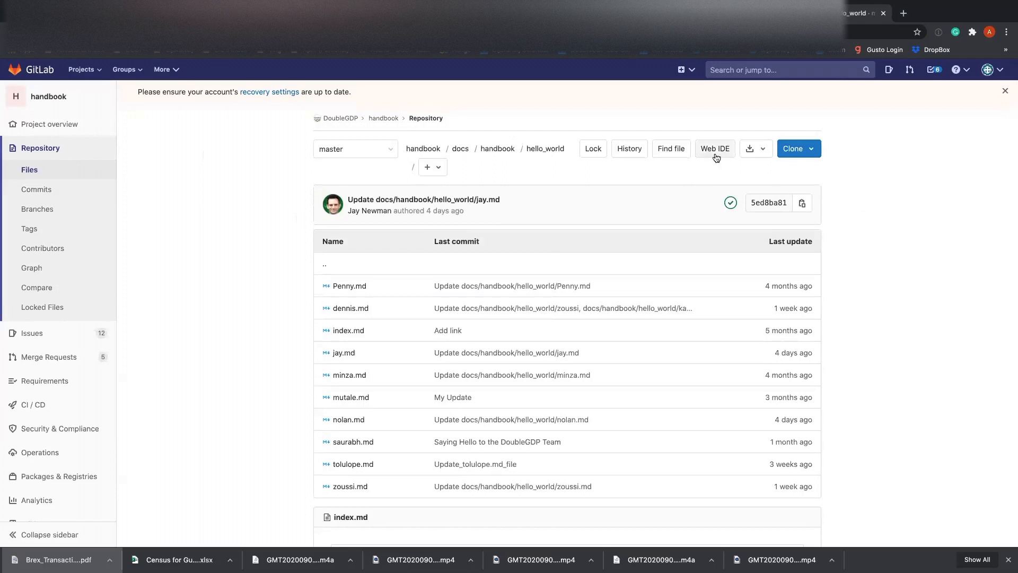
click(437, 171)
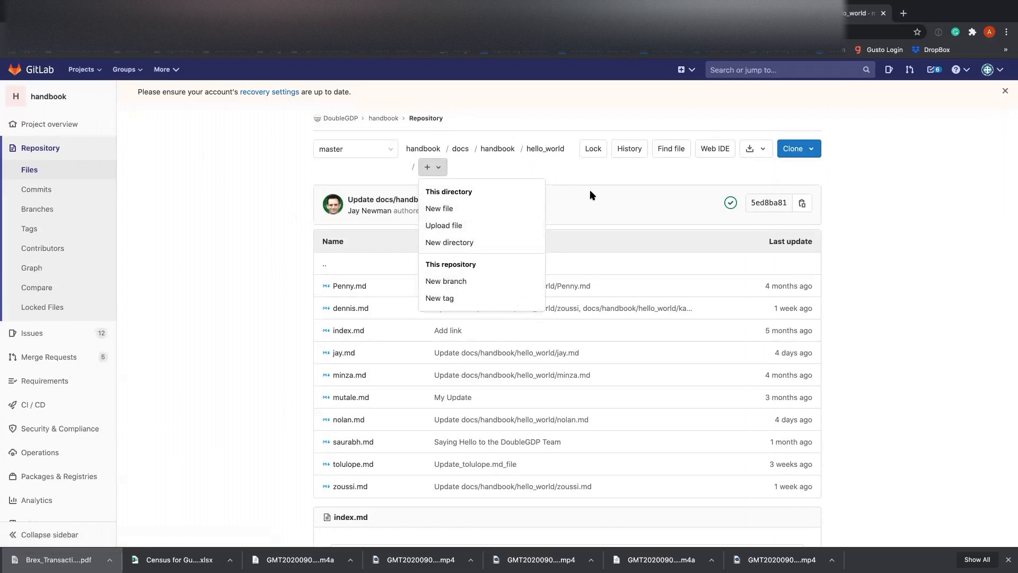
click(564, 174)
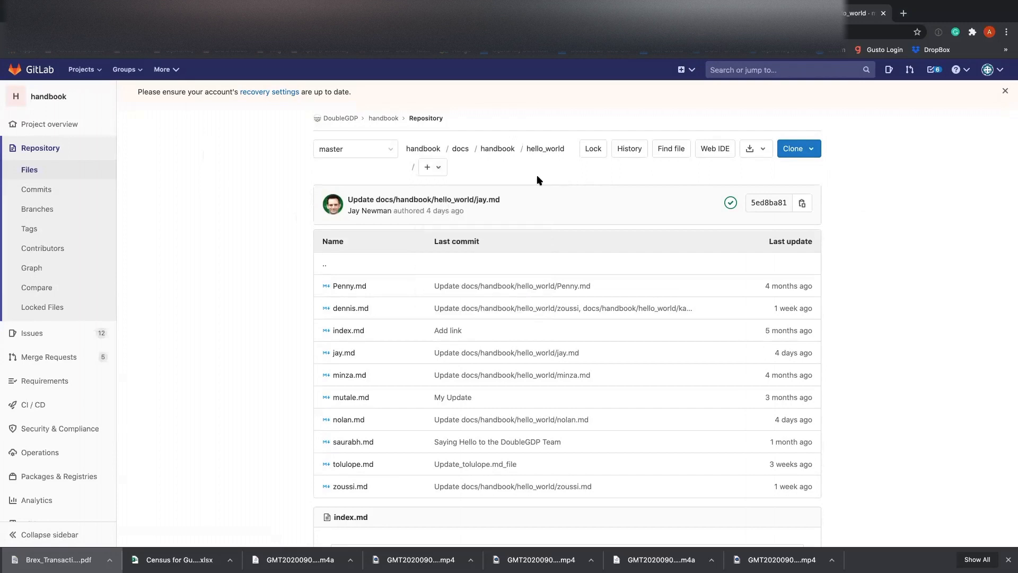
click(435, 168)
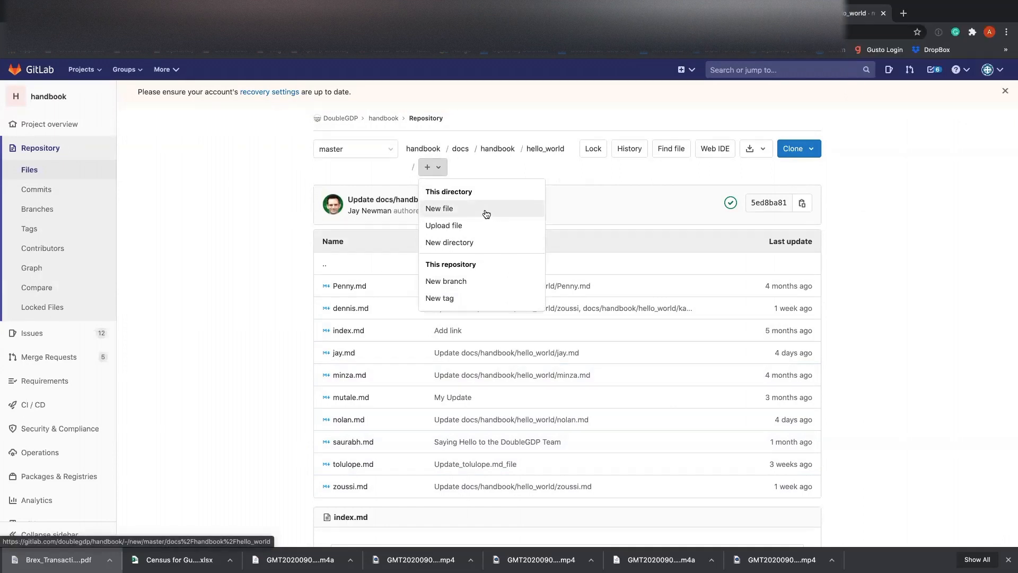
click(289, 198)
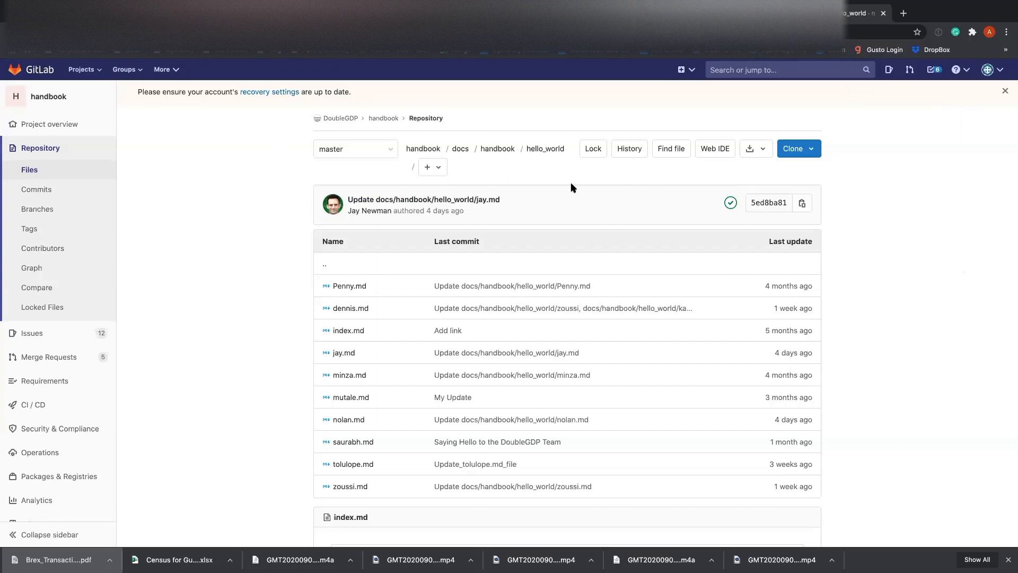
- Open the handbook repository in the Web IDE with the hello_world folder expanded
click(723, 154)
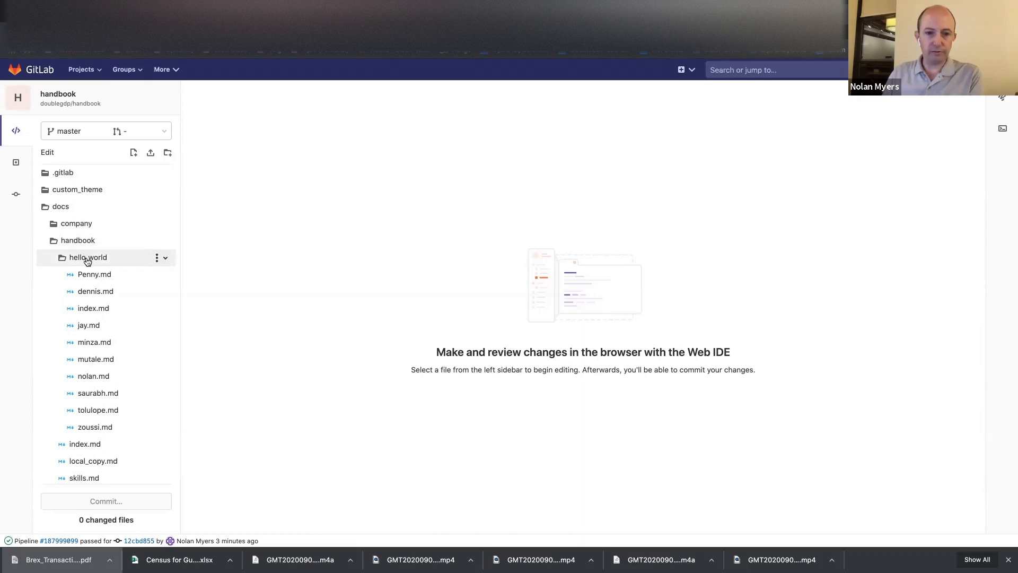
click(119, 259)
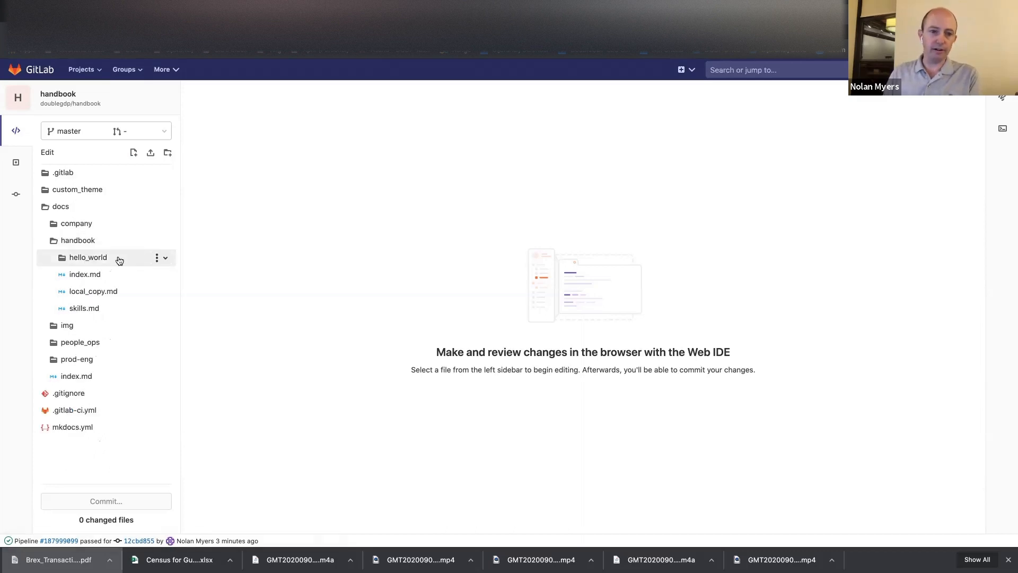
click(119, 259)
- Create a new file named april.md in docs/handbook/hello_world
click(161, 258)
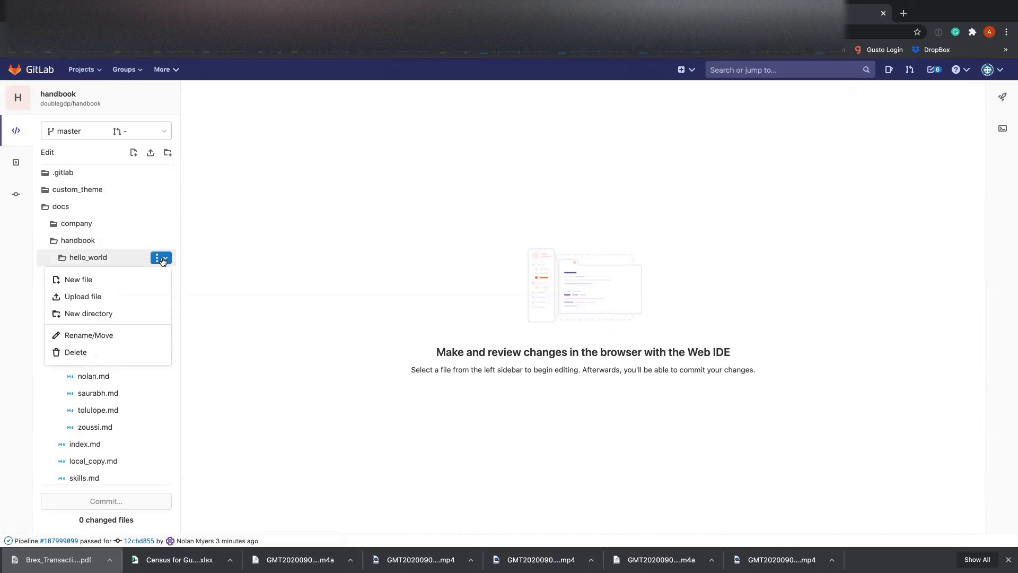
click(97, 286)
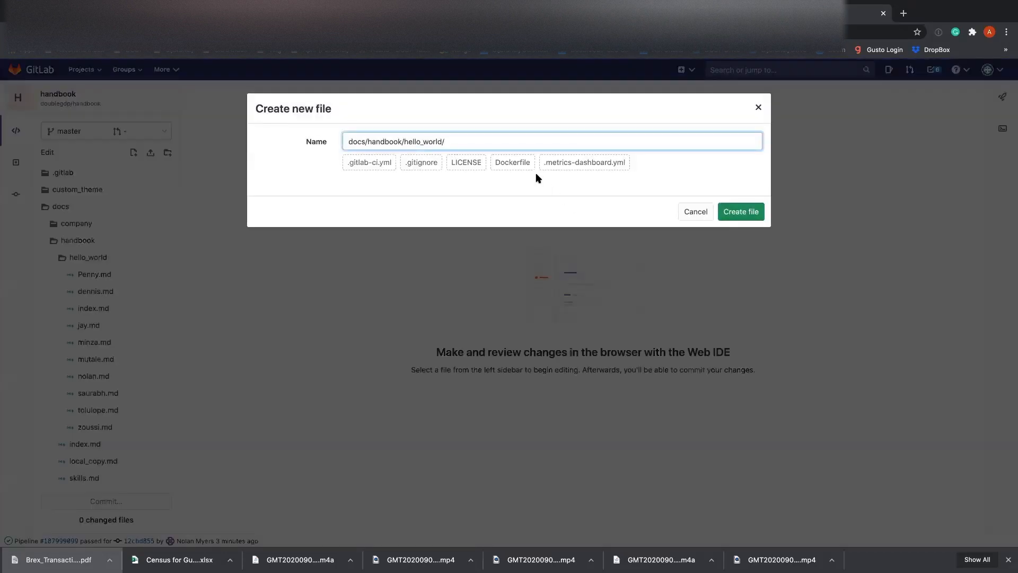
text(april)
text(.md)
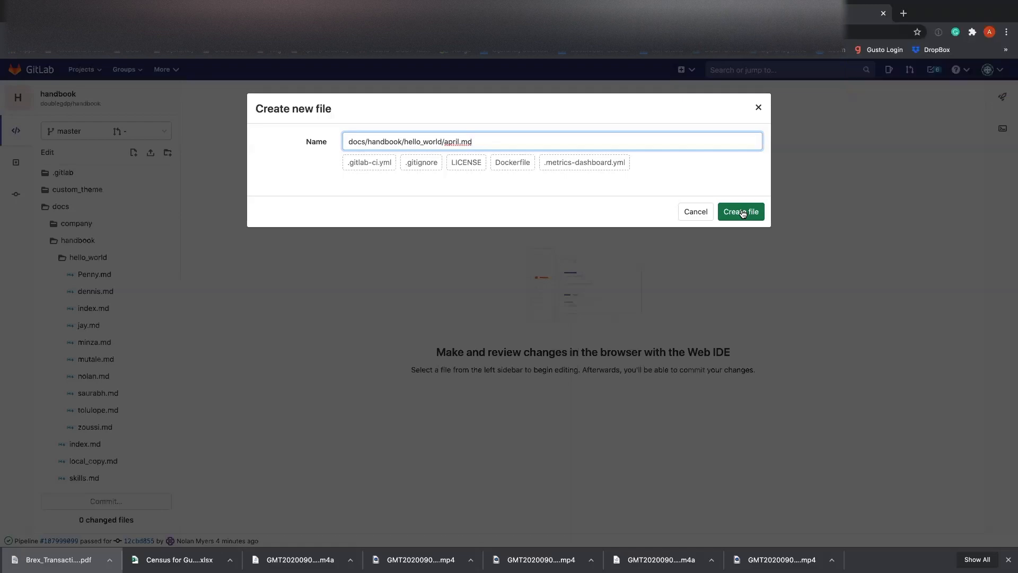
click(742, 212)
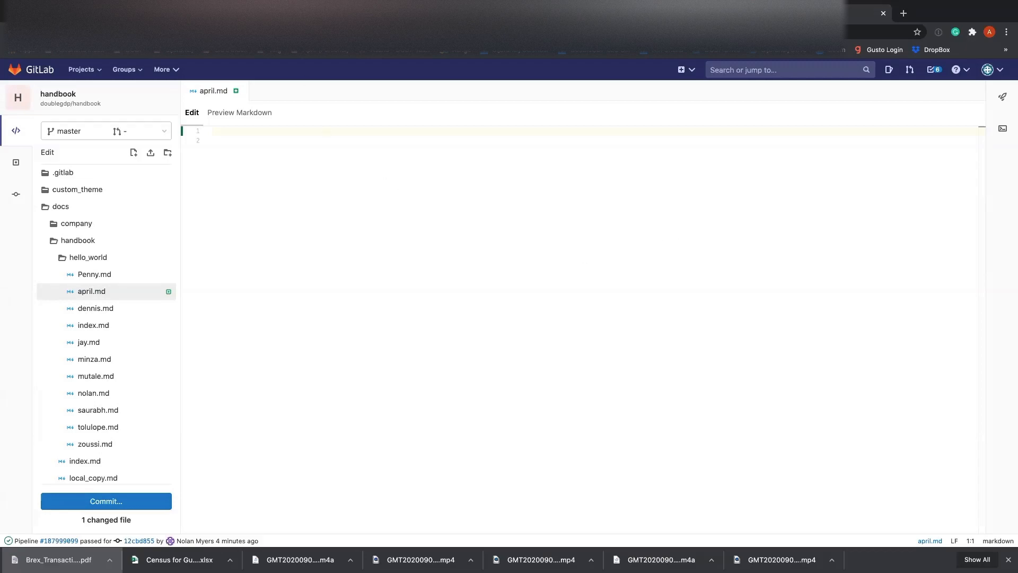
- Switch to the Gmail draft, undo back to the plain "Hello World" introduction, and copy all of its text
key(ctrl+Tab)
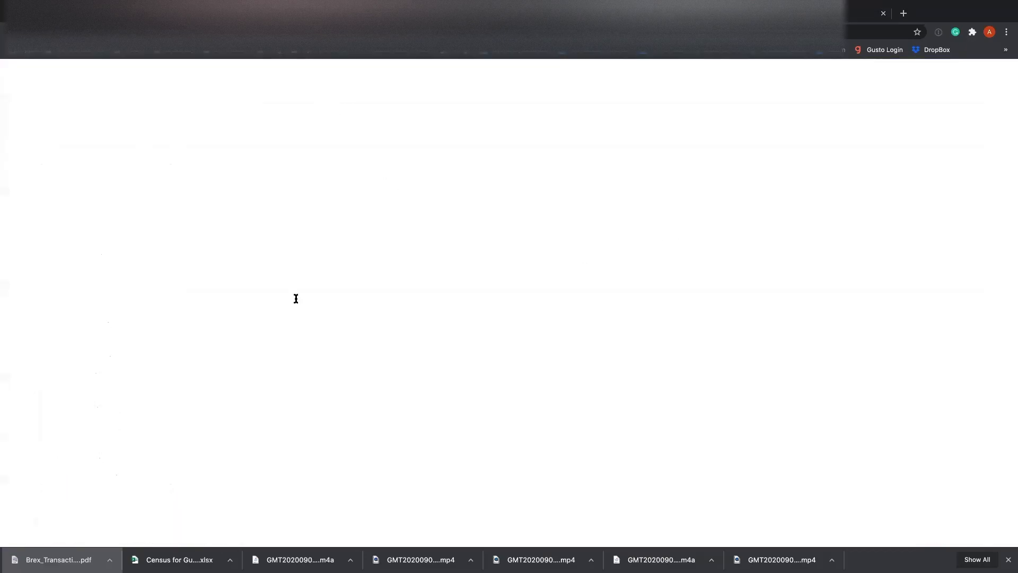
scroll(154, 225, down, 2)
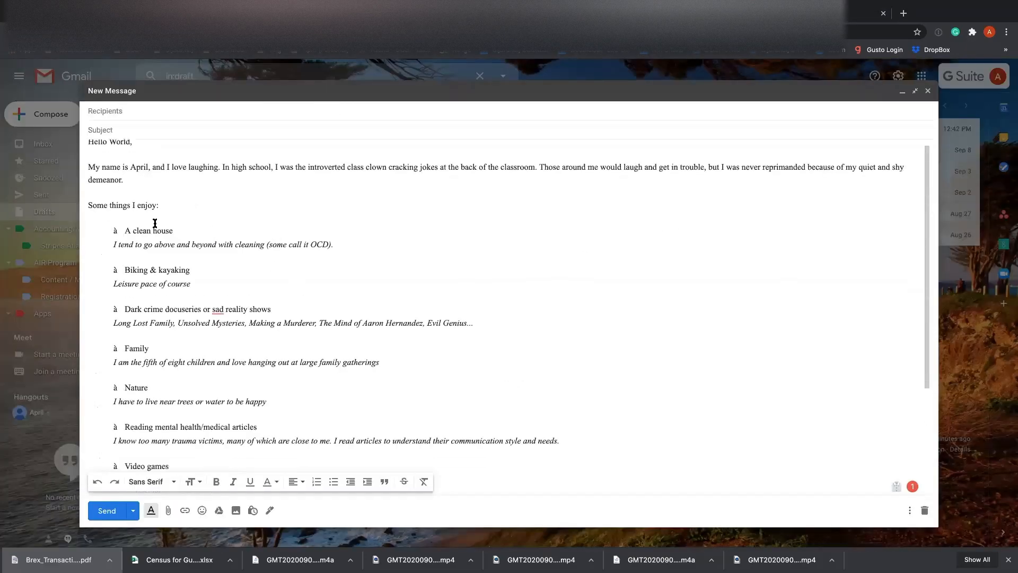
scroll(148, 237, up, 2)
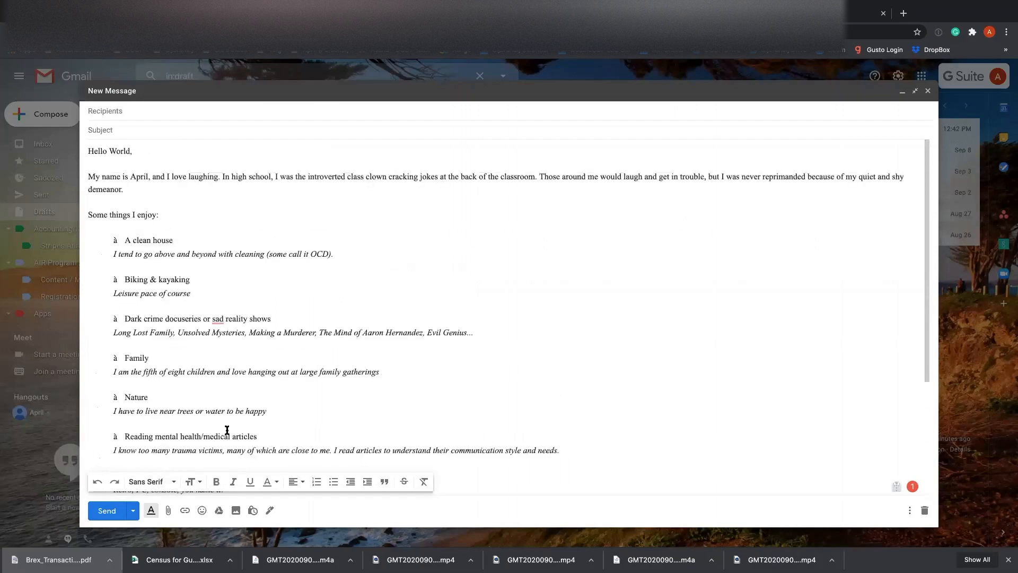
click(96, 481)
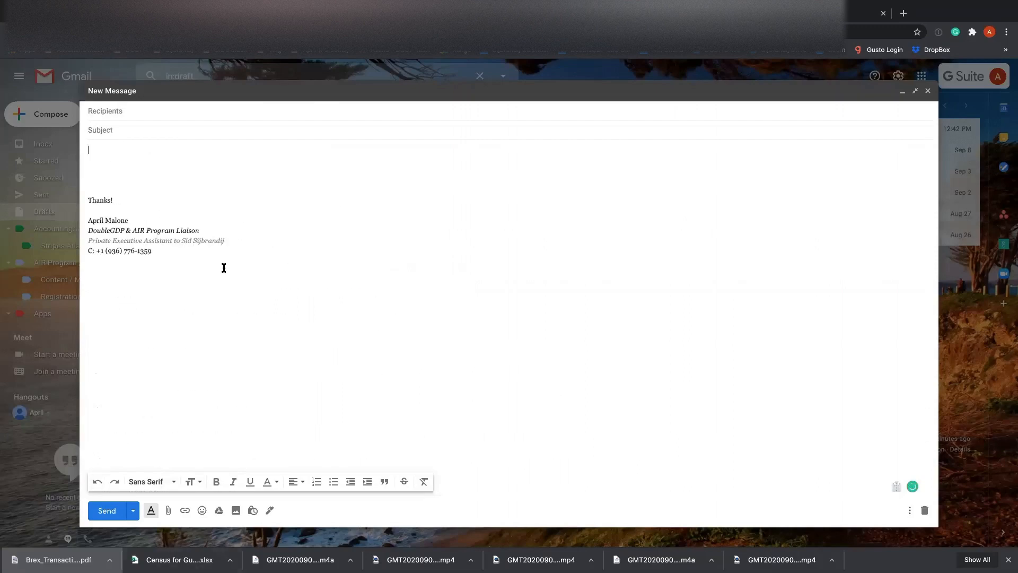
click(94, 481)
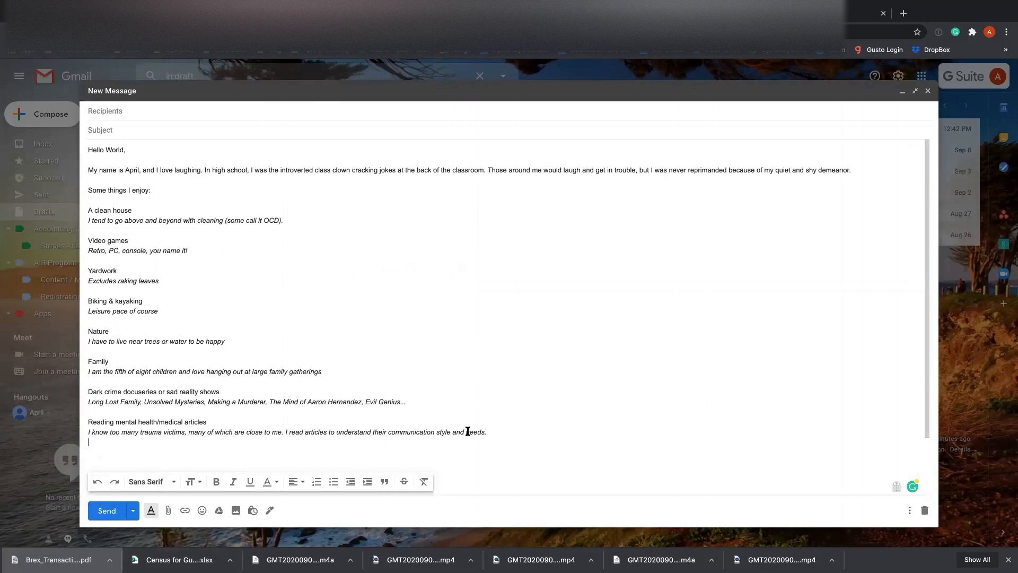
key(ctrl+a)
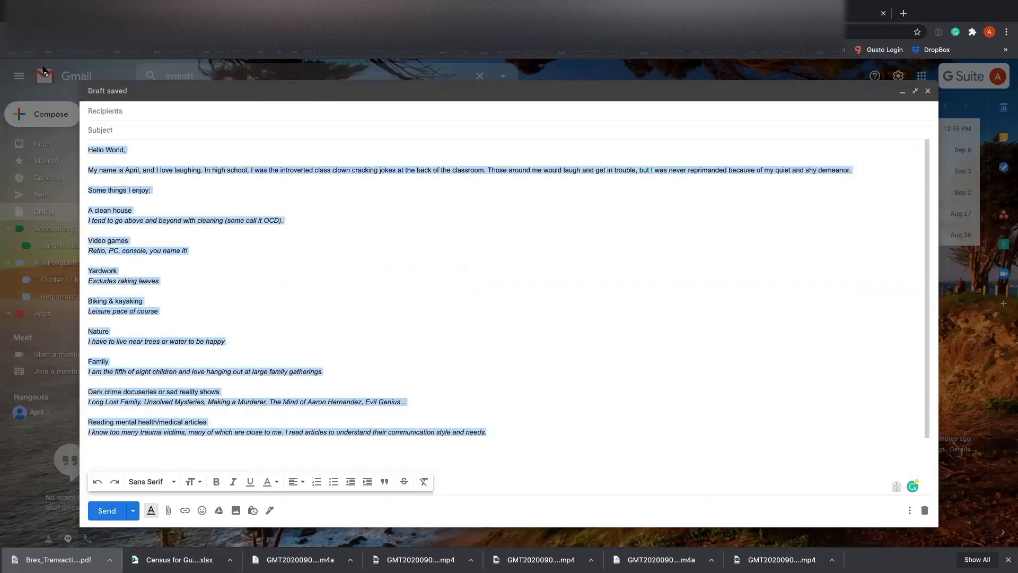
- Return to the GitLab Web IDE and paste the copied introduction into april.md
key(ctrl+Tab)
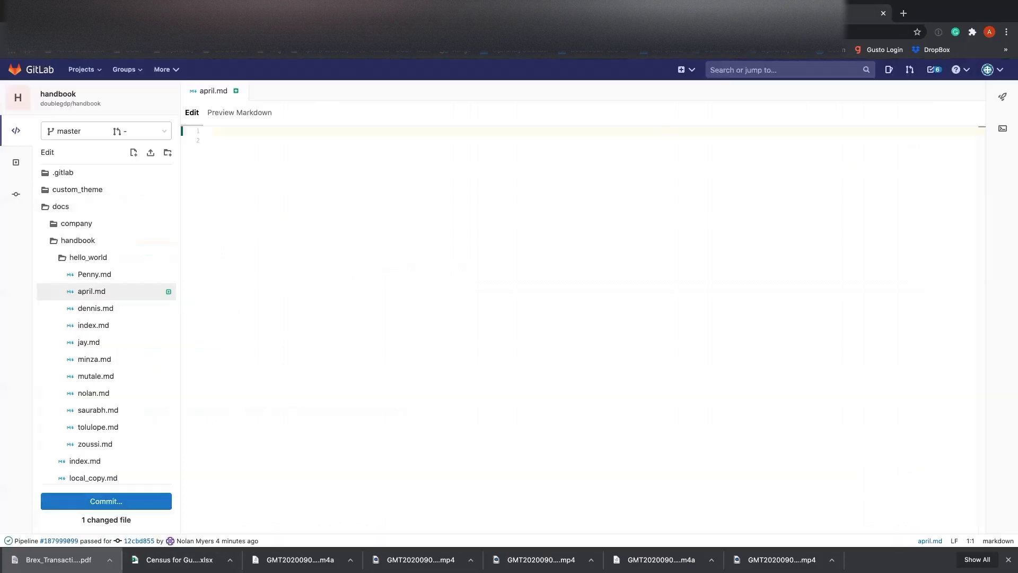
click(286, 131)
key(ctrl+v)
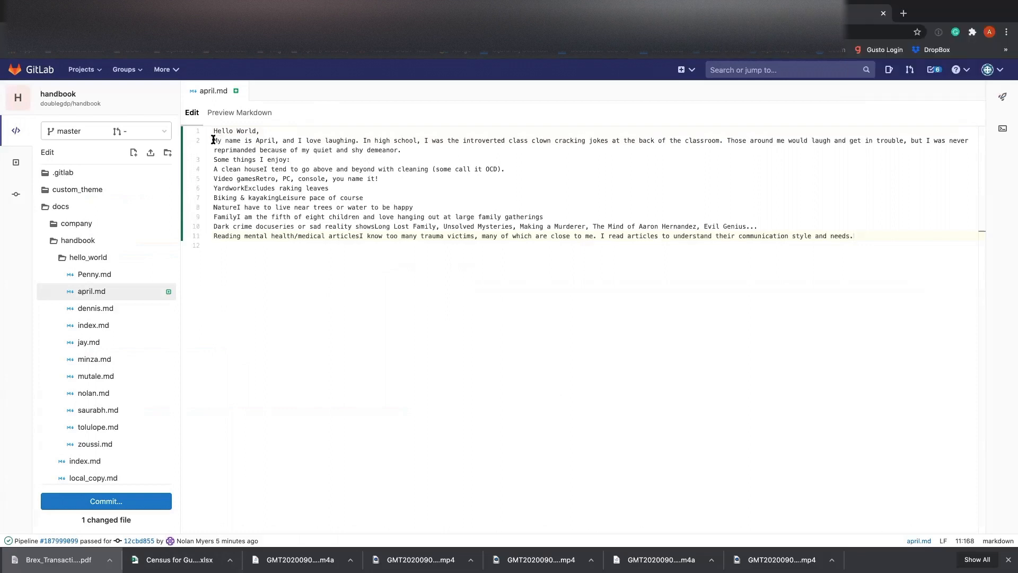
- Add line breaks in april.md to separate the greeting, the opening paragraph and the listed interests with their descriptions
key(Return)
click(321, 131)
key(Return)
key(ctrl+a)
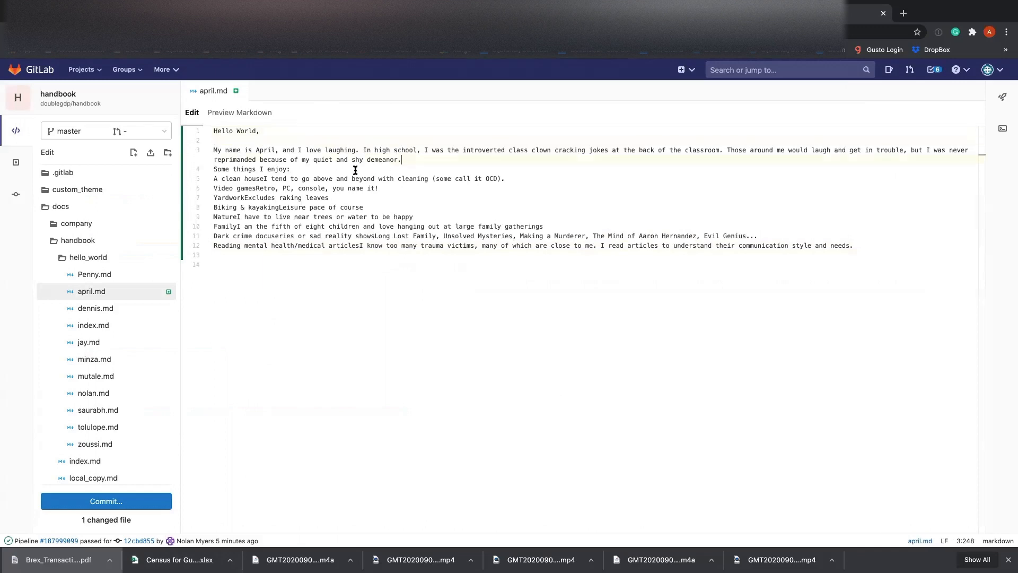
key(ctrl+v)
click(555, 342)
key(Return)
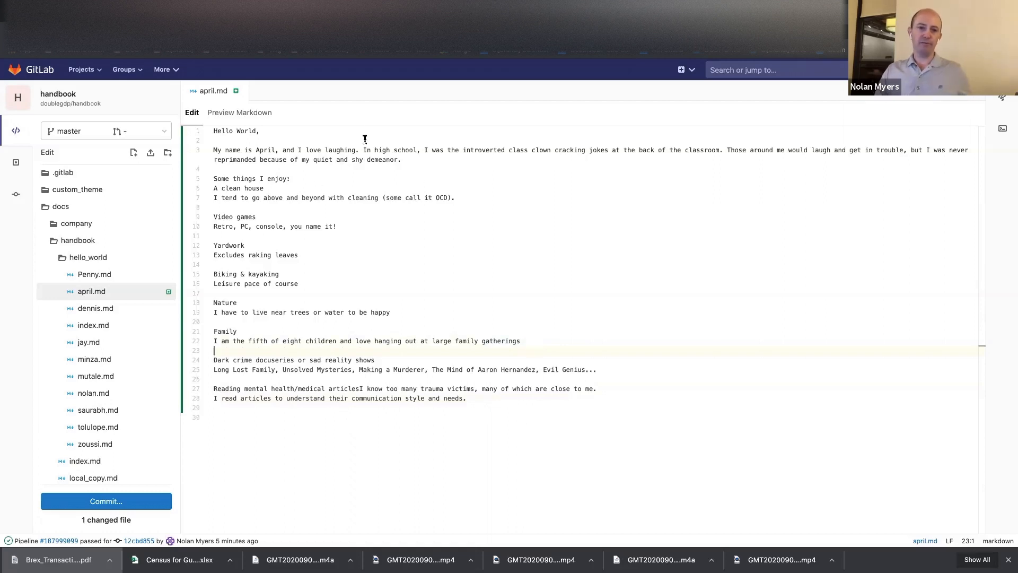
- Insert a blank line between "Some things I enjoy:" and "A clean house", checking the Markdown preview before and after
click(252, 113)
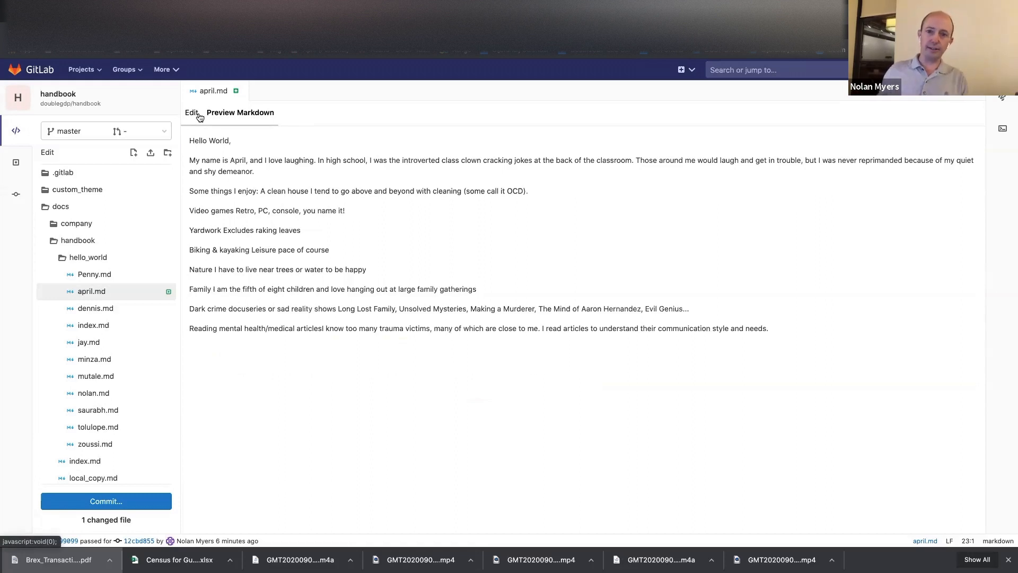
click(194, 113)
click(214, 188)
key(Return)
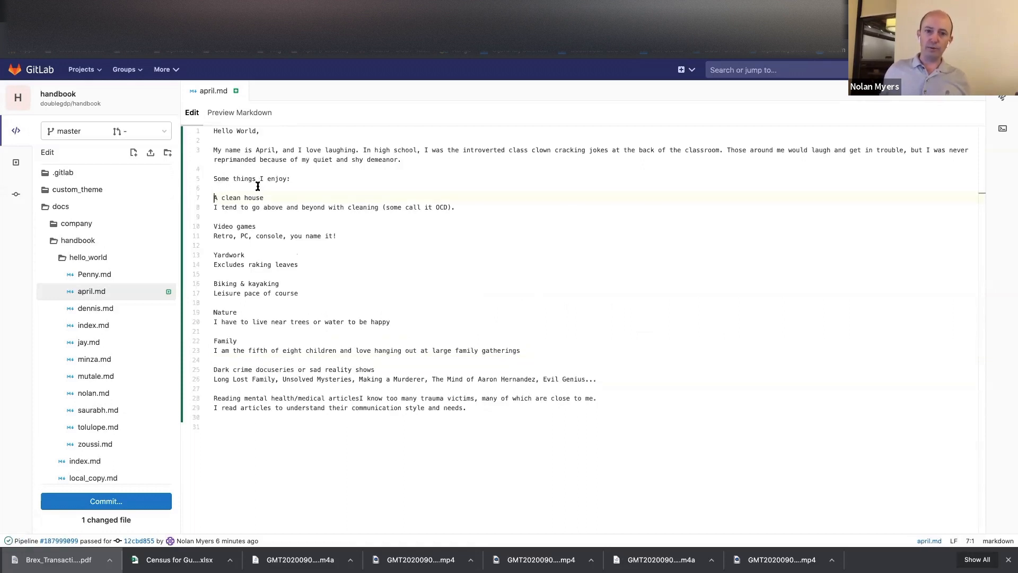
click(275, 116)
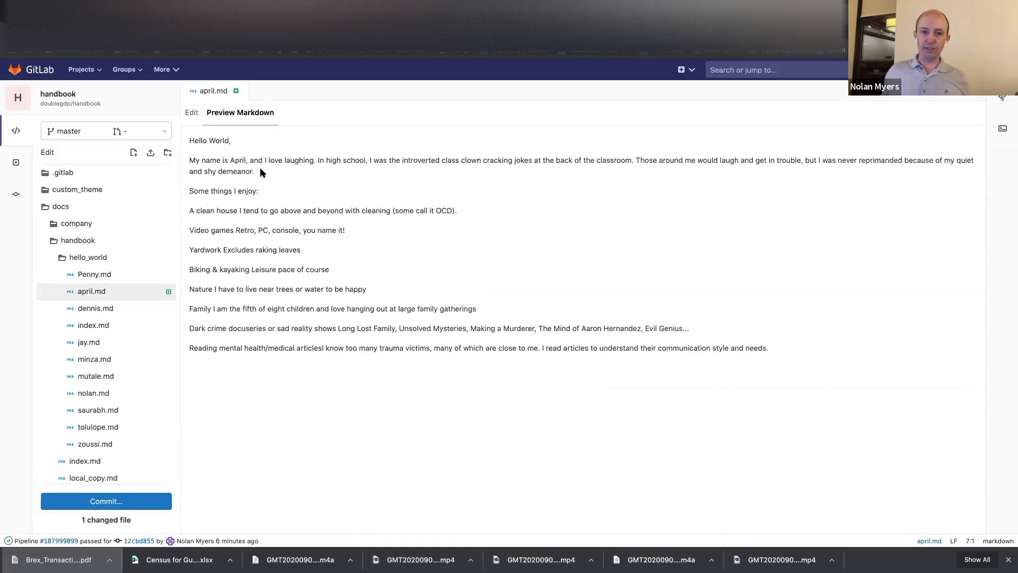
click(191, 115)
click(296, 228)
click(266, 196)
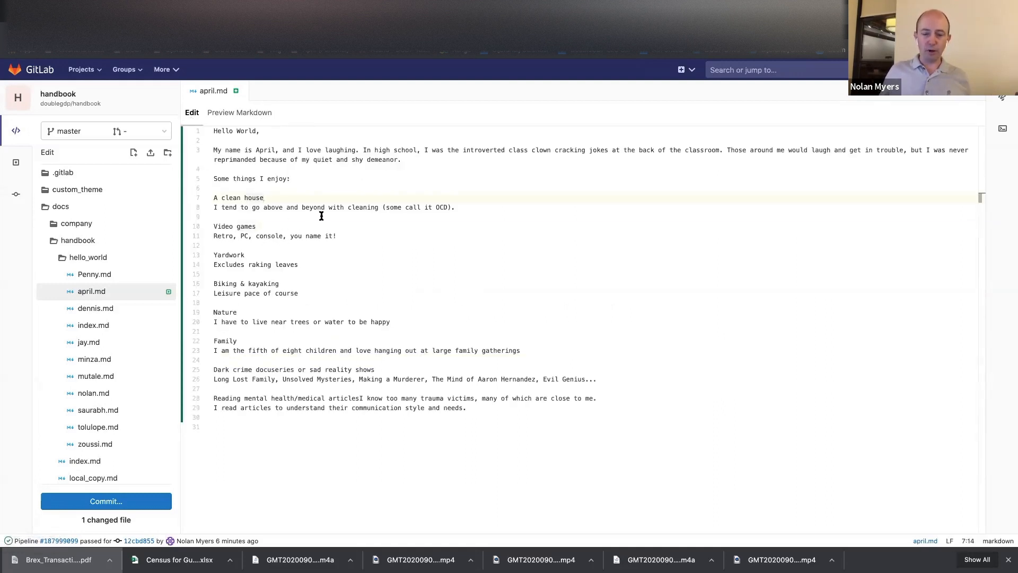
text(-)
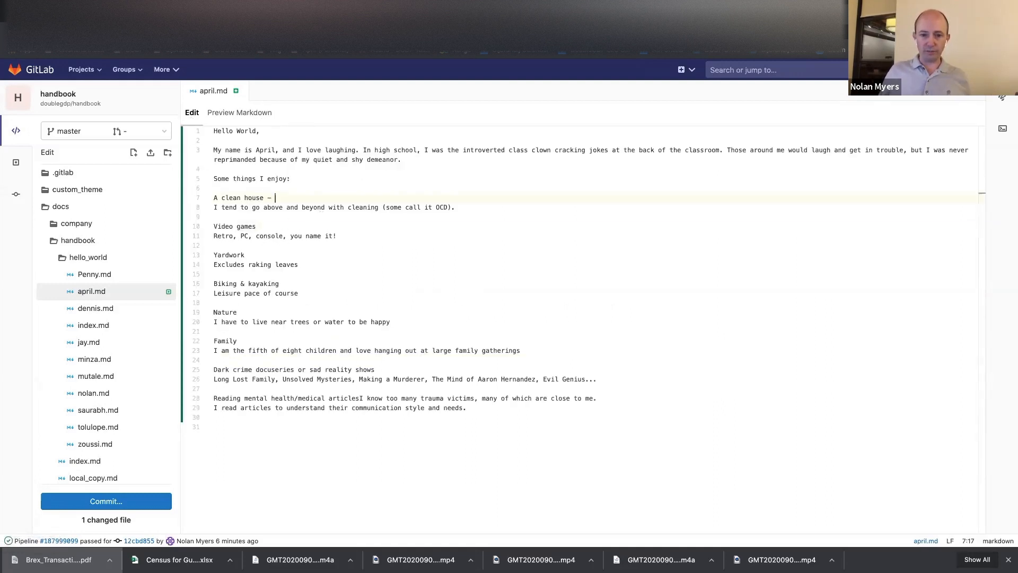
click(269, 227)
click(275, 198)
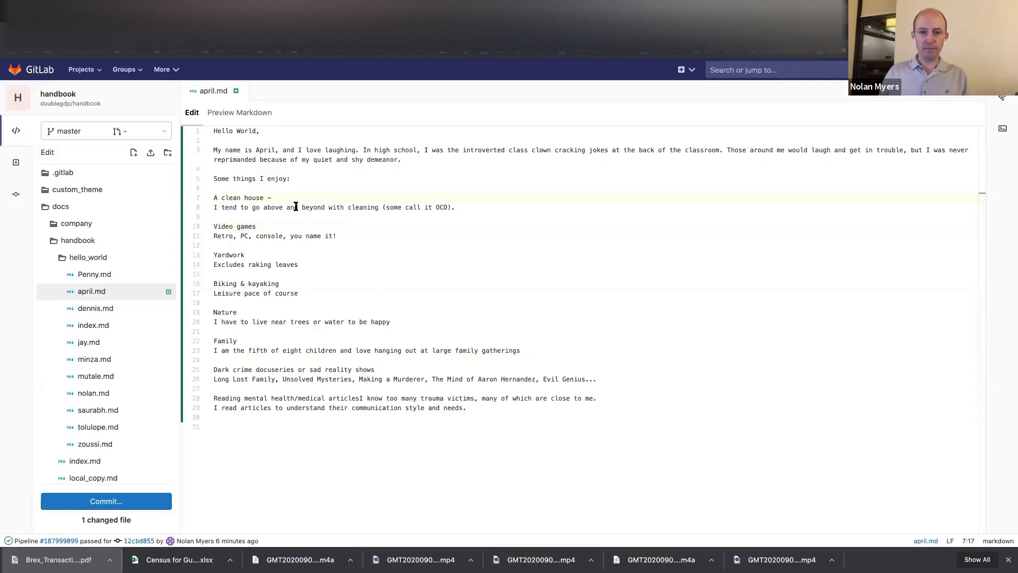
key(BackSpace)
key(BackSpace)
- Turn "A clean house" and its description line into asterisk bullets, and preview the Markdown
click(214, 197)
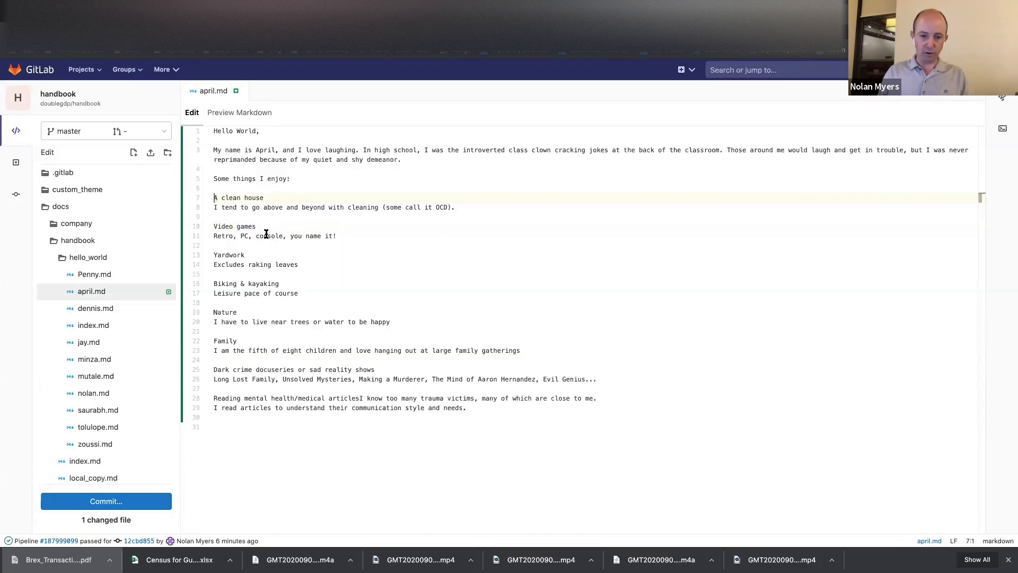
text(*)
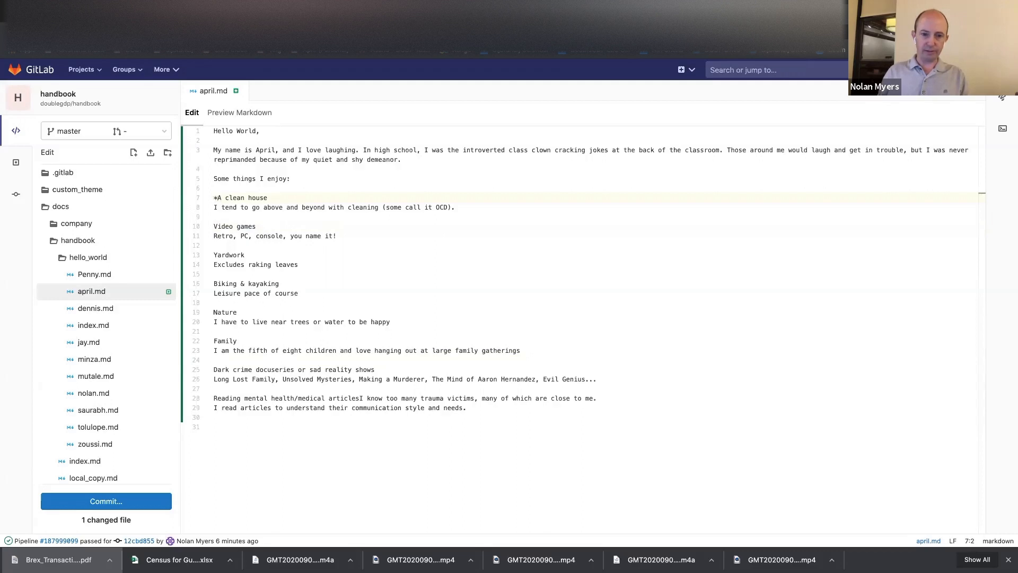
click(212, 227)
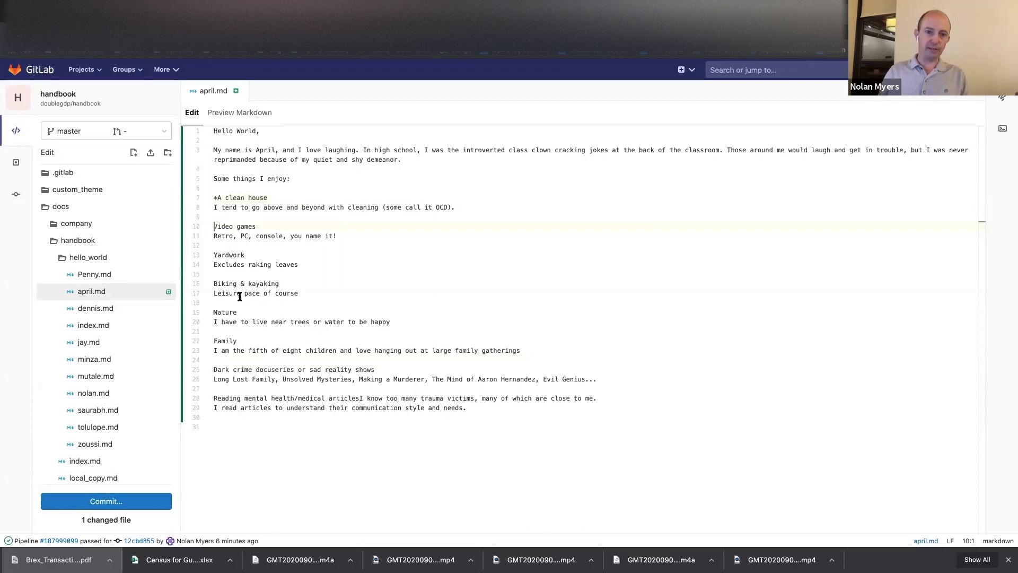
click(216, 198)
text(*)
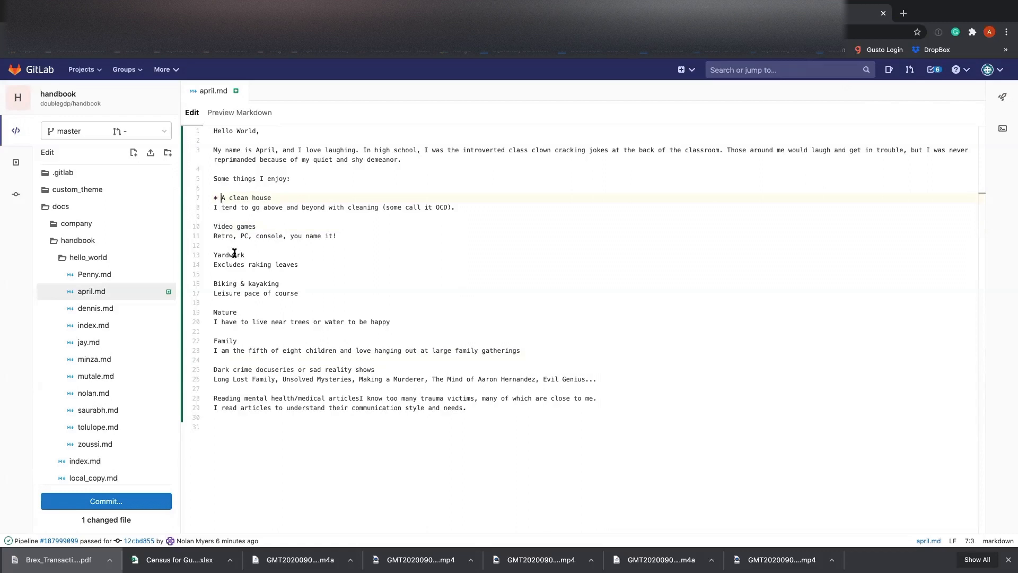
click(215, 207)
text(*)
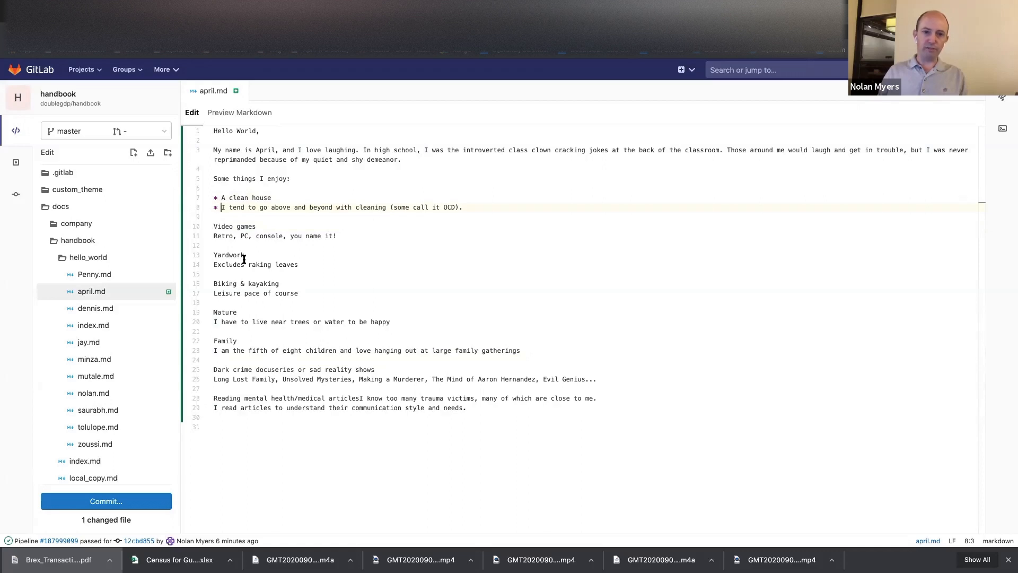
key(Down)
key(Down)
key(Home)
click(240, 113)
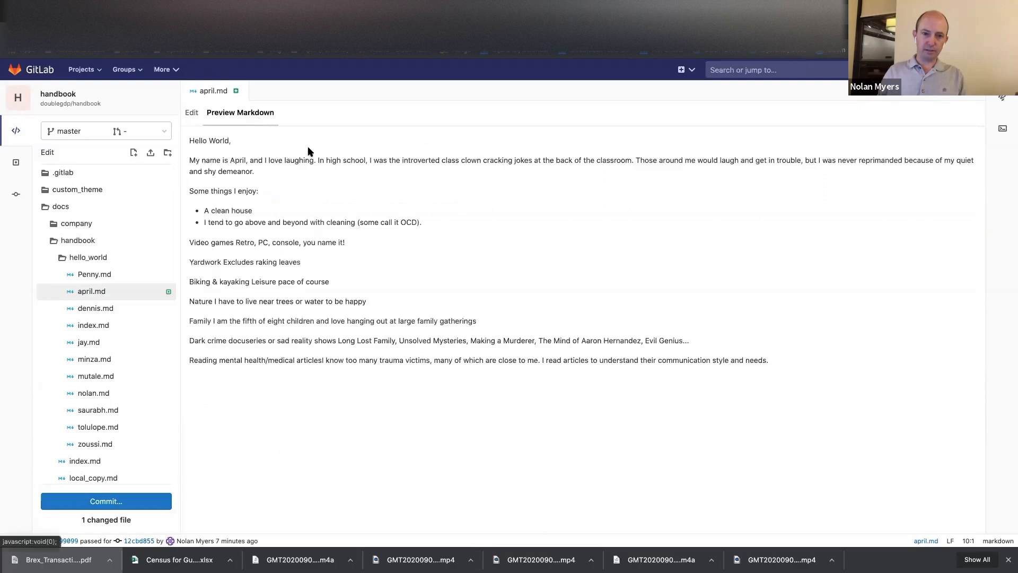
- Try the "I tend to go above and beyond with cleaning" line without its asterisk, preview the Markdown, and restore the asterisk
click(188, 111)
click(222, 207)
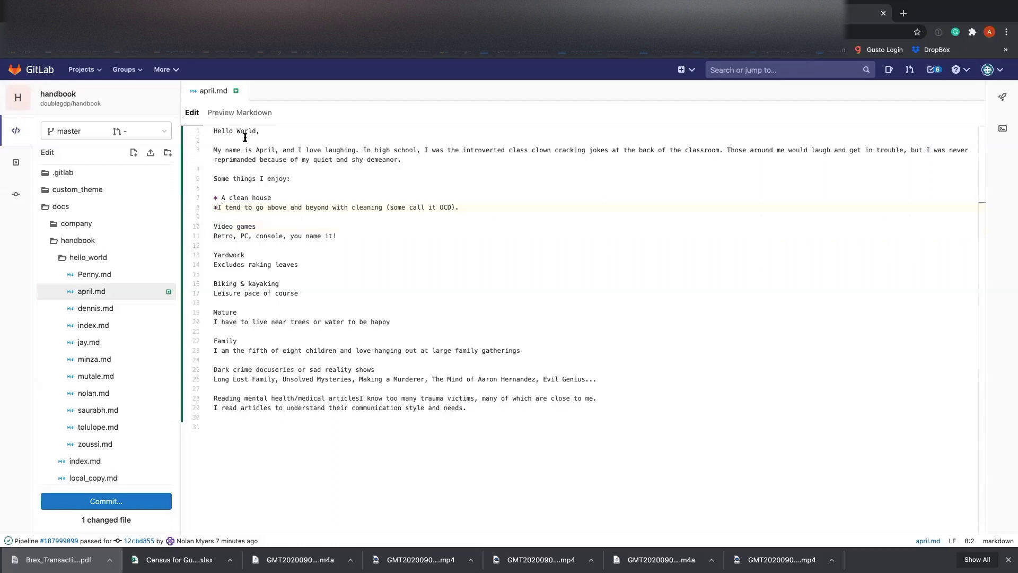
click(249, 113)
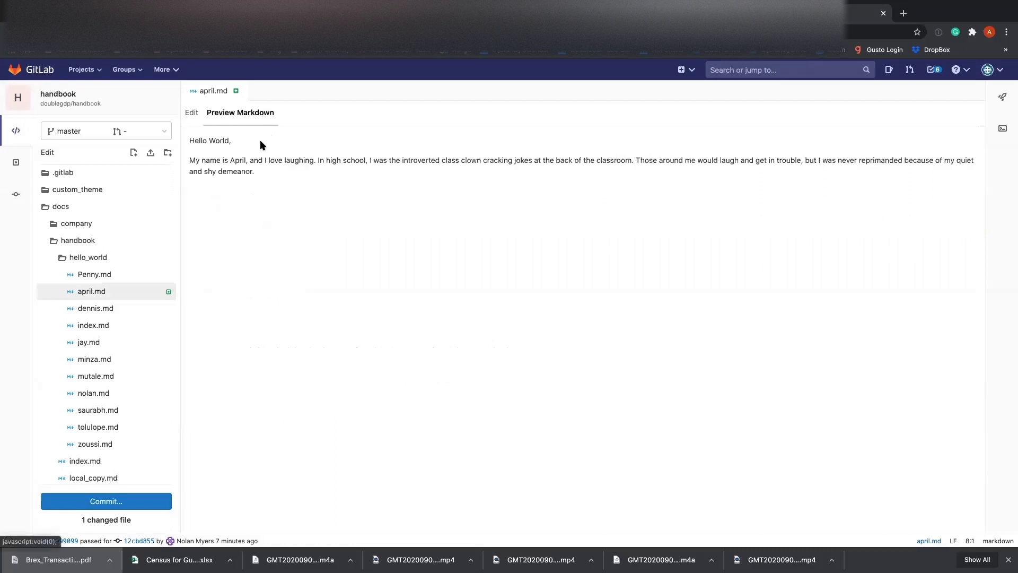
click(194, 119)
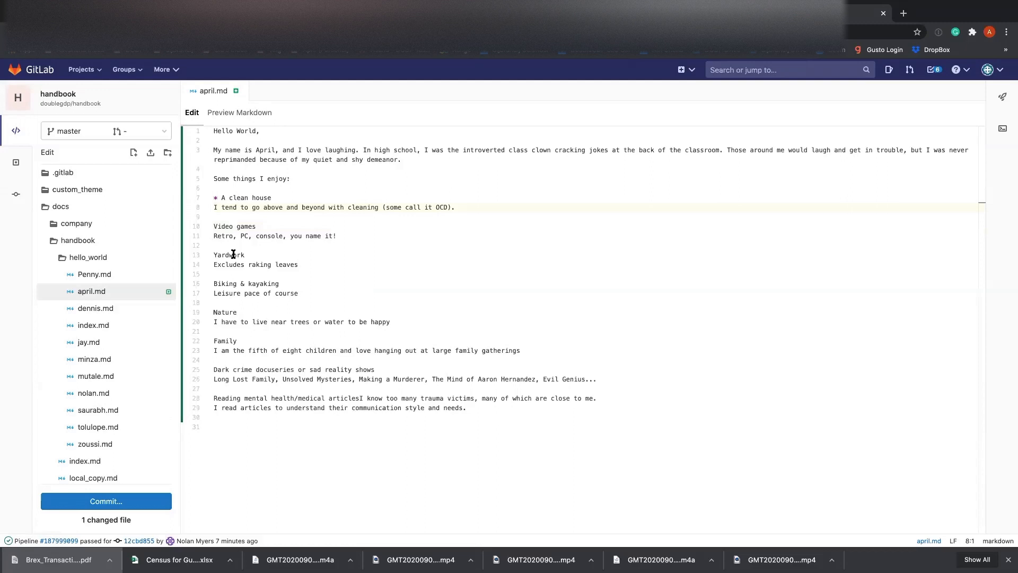
text(*)
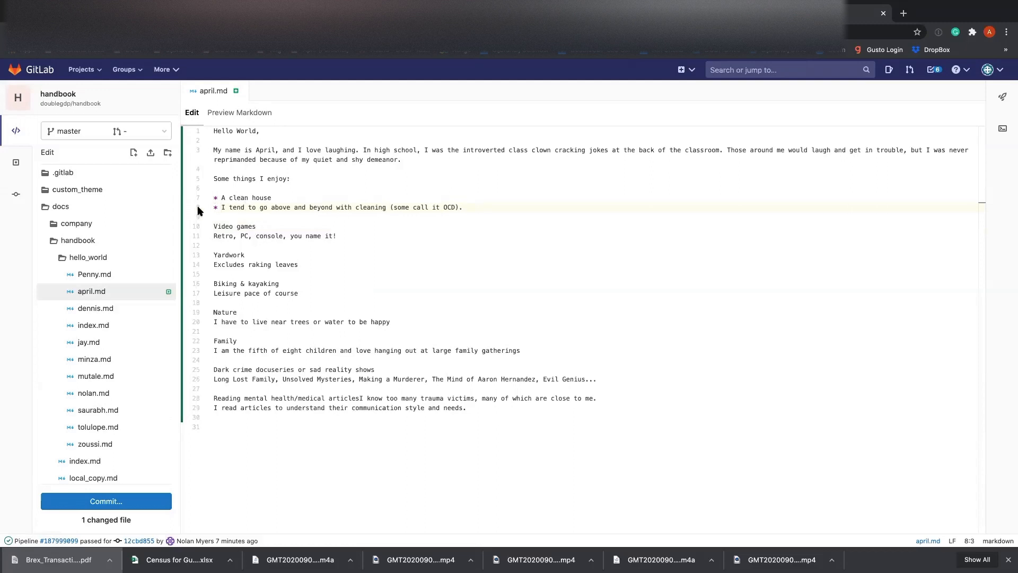
- Join the cleaning description to the "A clean house" bullet with a hyphen, and preview the Markdown
key(BackSpace)
key(BackSpace)
key(BackSpace)
text(-)
click(273, 113)
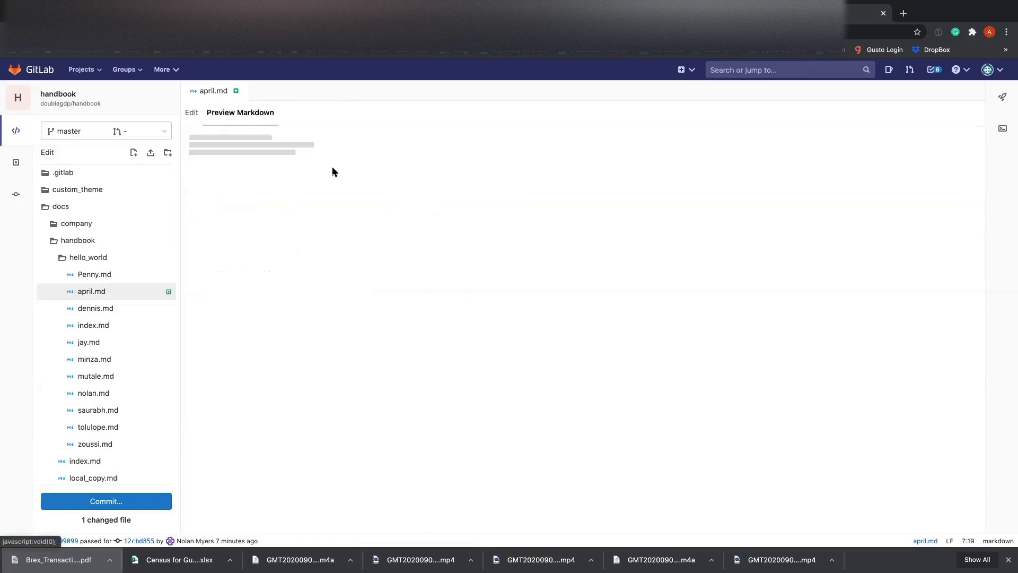
- Make "Video games" an asterisk bullet in april.md and join its "Retro, PC, console, you name it!" description with a hyphen
click(192, 113)
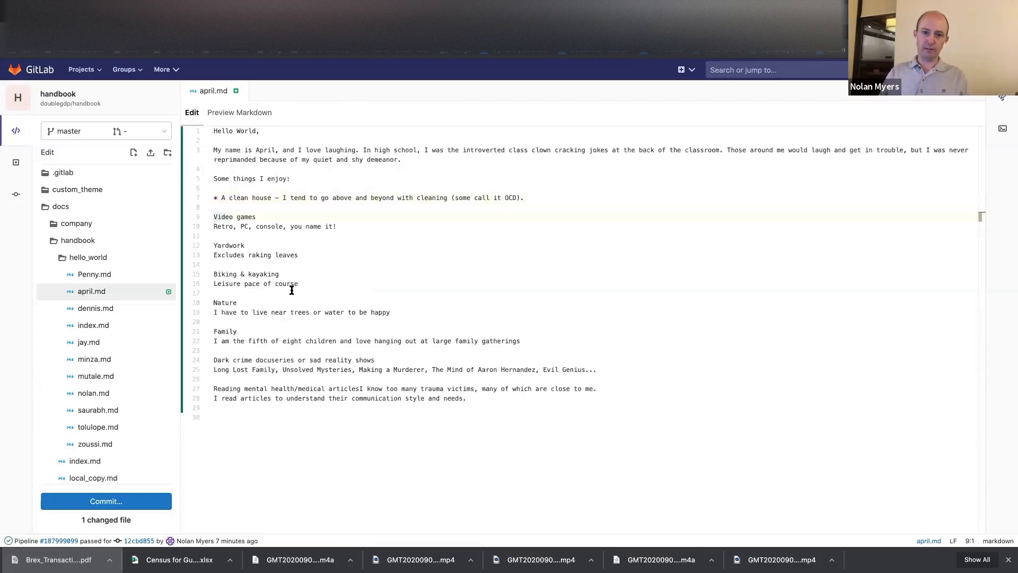
text(*)
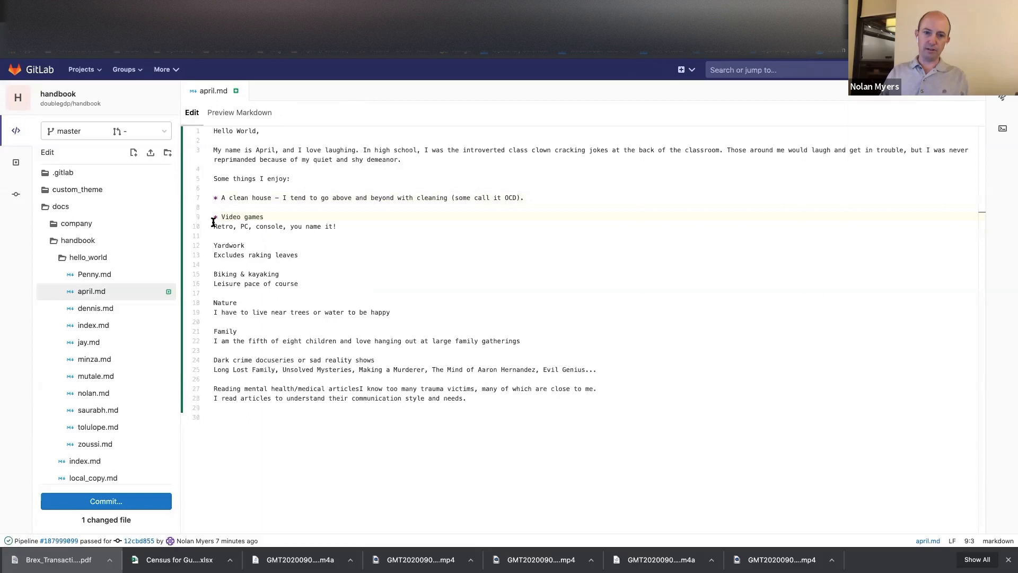
click(213, 226)
key(BackSpace)
key(BackSpace)
text(s -)
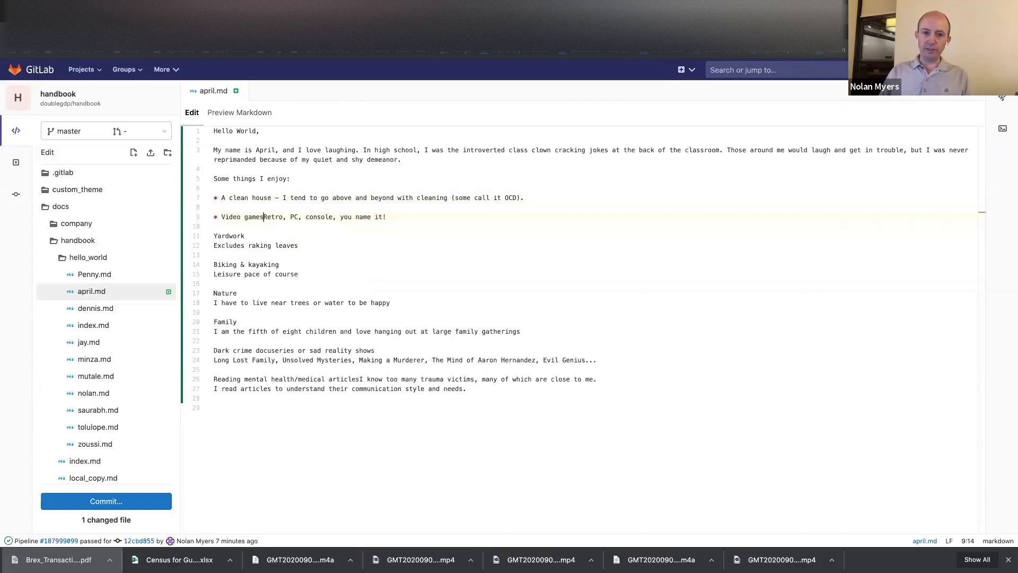
- Make "Yardwork" an asterisk bullet and join "Excludes raking leaves" to it with a hyphen
click(214, 236)
text(*)
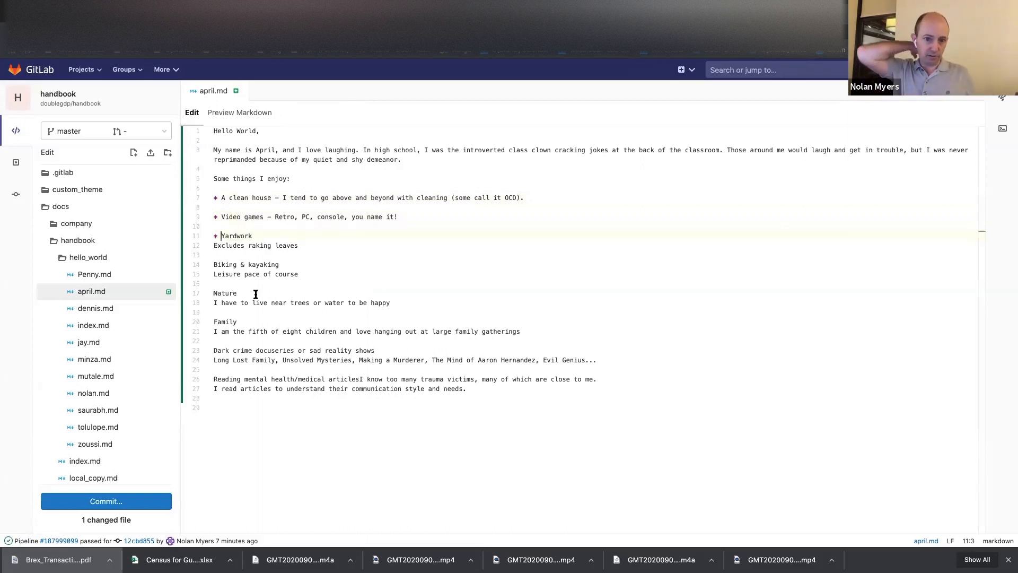
key(Down)
key(Left)
key(Left)
key(BackSpace)
text(-)
- Put an asterisk before "Biking & kayaking" and join "Leisure pace of course" to that line with a hyphen
key(Down)
key(Down)
key(Left)
key(Left)
key(Left)
key(Left)
key(Left)
key(Left)
key(Left)
key(Left)
key(Left)
key(Left)
key(Left)
key(Left)
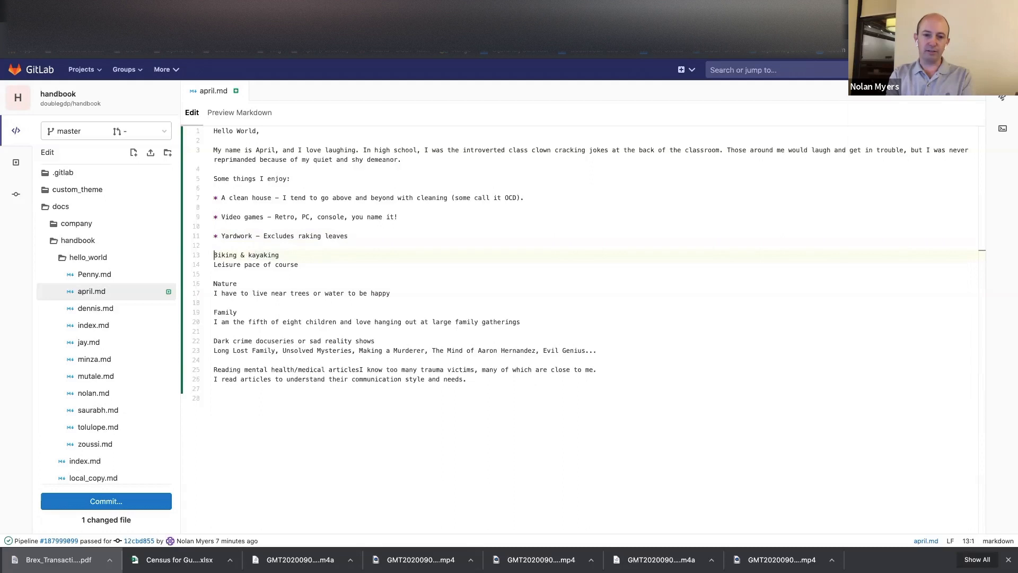
text(*)
key(Down)
key(Left)
key(BackSpace)
text(-)
- Put an asterisk before "Nature" and join "I have to live near trees or water to be happy" with a hyphen
key(Down)
key(Down)
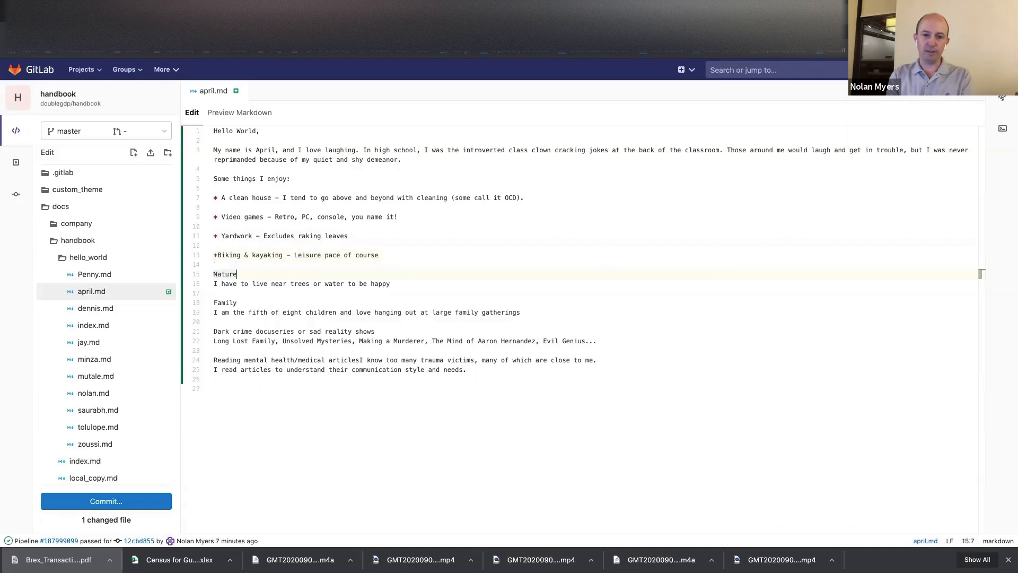
key(Left)
key(Left)
key(Left)
text(*)
key(Down)
key(Left)
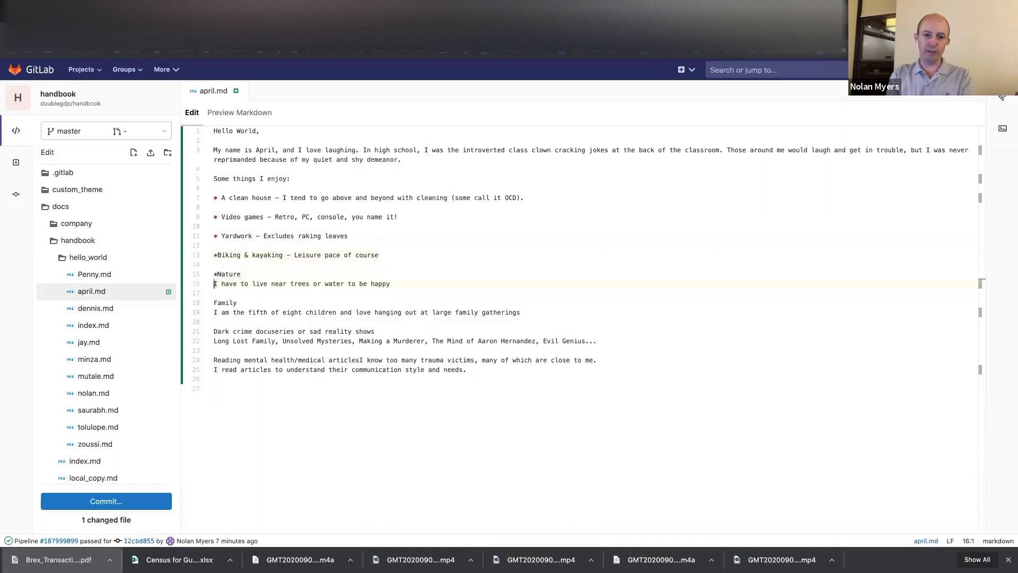
key(BackSpace)
text(-)
- Make "Family" an asterisk bullet and add the missing space after the asterisks on the "Nature" and "Biking & kayaking" lines
key(Down)
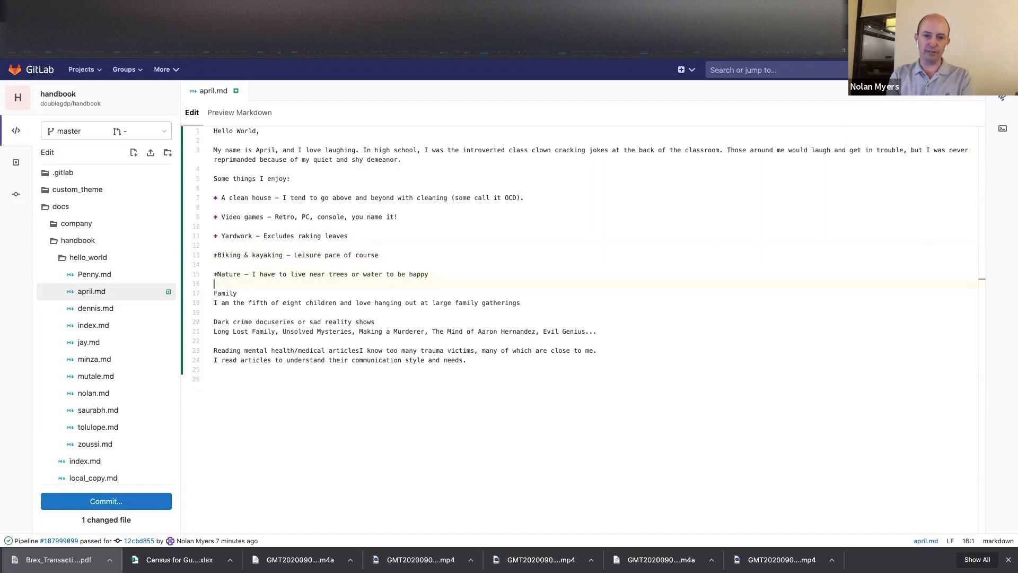
key(shift+Home)
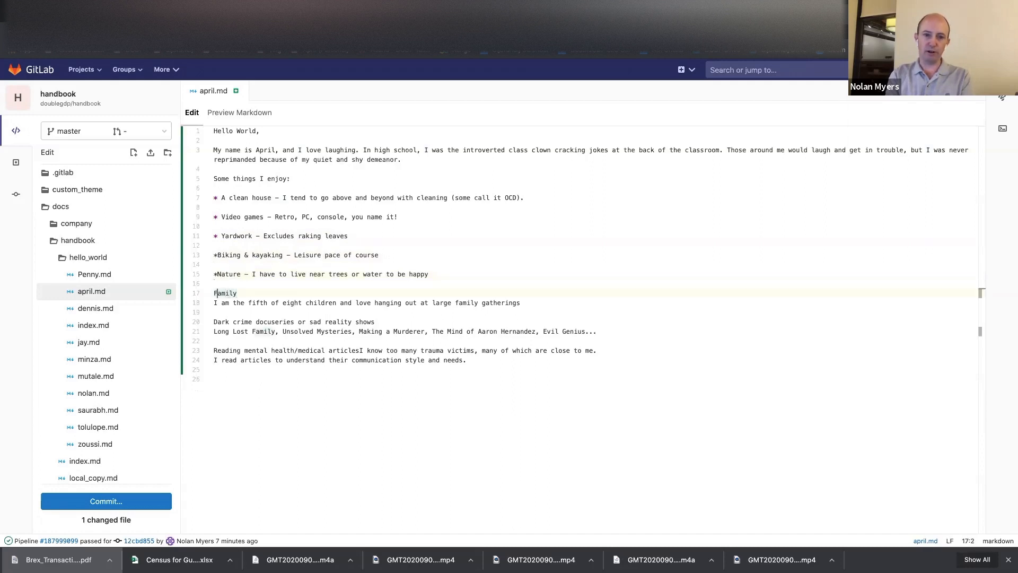
key(Left)
text(*)
click(217, 273)
click(218, 255)
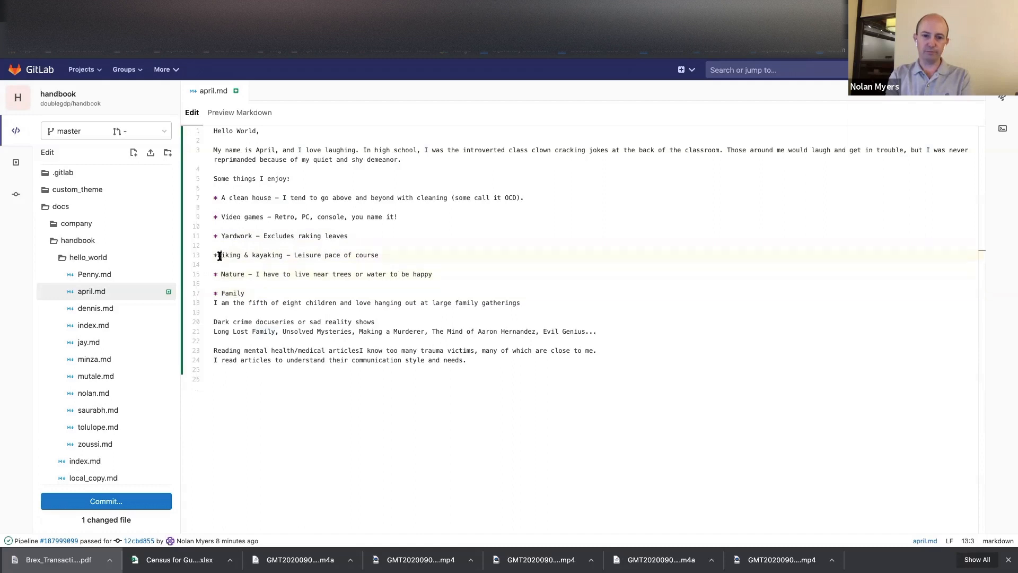
key(BackSpace)
- Join the line about being the fifth of eight children to the "Family" bullet with a hyphen
key(Down)
key(Down)
key(Down)
key(Down)
key(Down)
key(Home)
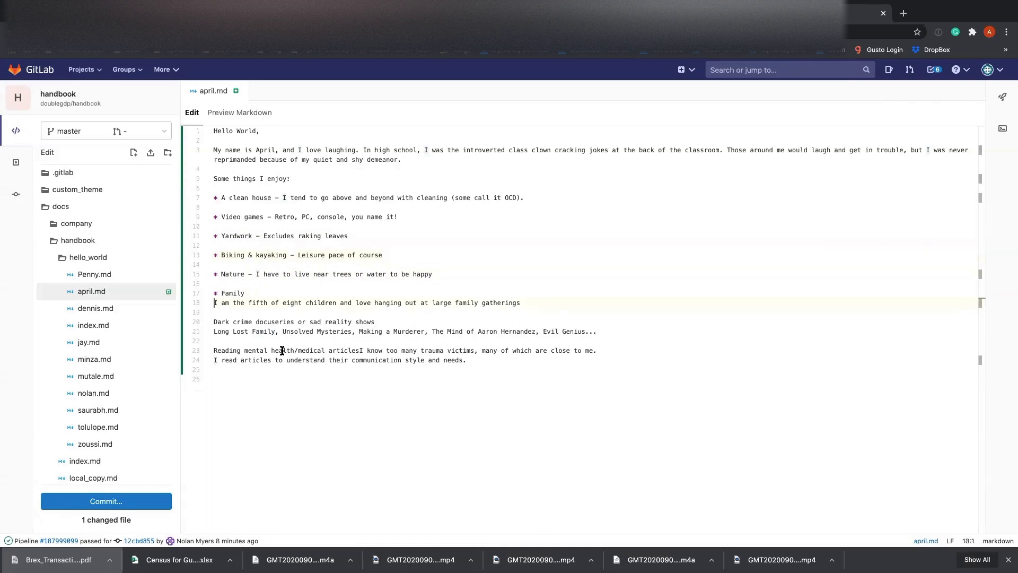
key(Left)
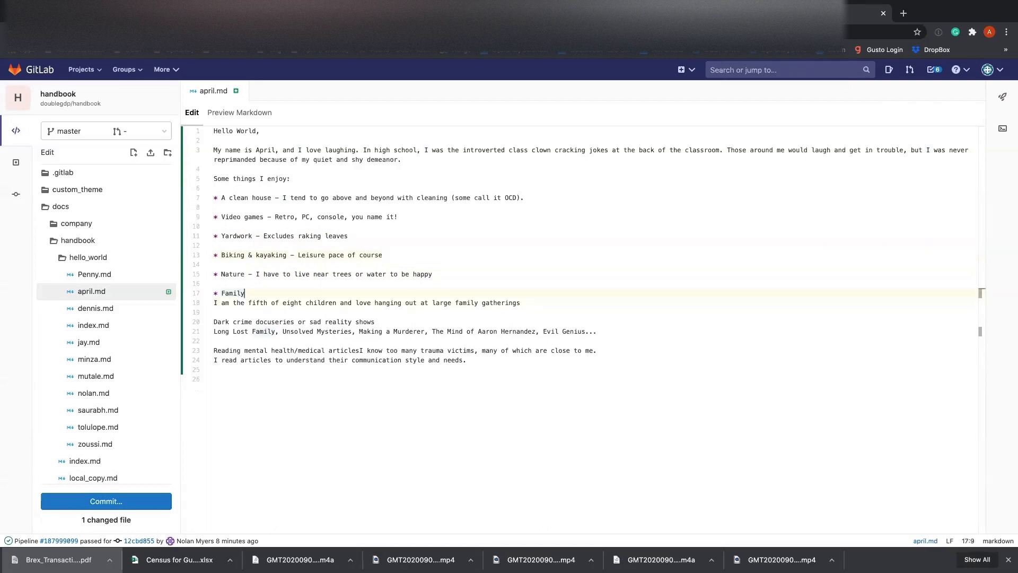
click(215, 303)
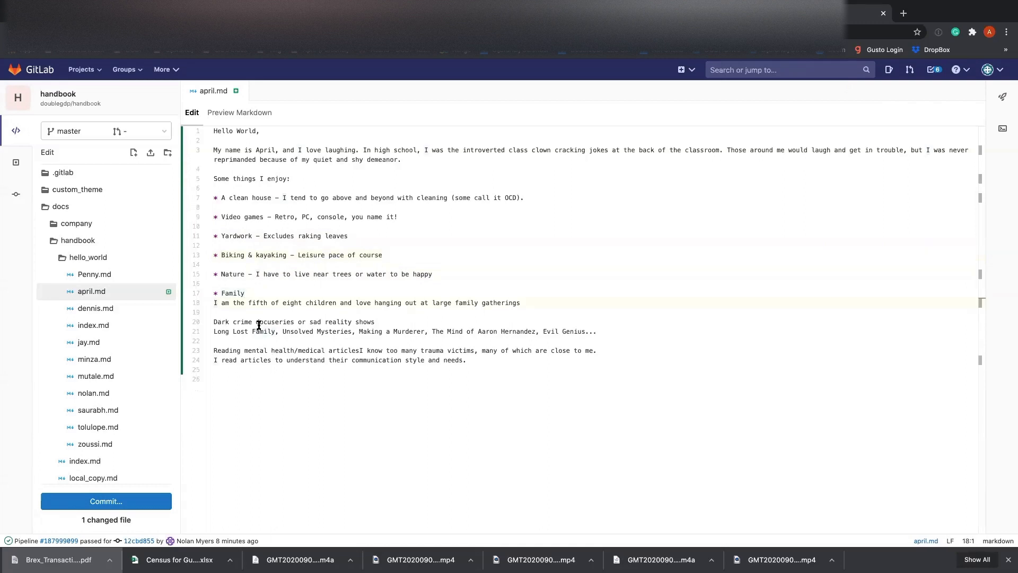
key(BackSpace)
text(-)
- Make "Dark crime docuseries or sad reality shows" an asterisk bullet and join its list of show titles with a hyphen
key(Down)
key(Down)
key(Left)
key(Left)
key(Left)
key(Left)
key(Left)
key(Left)
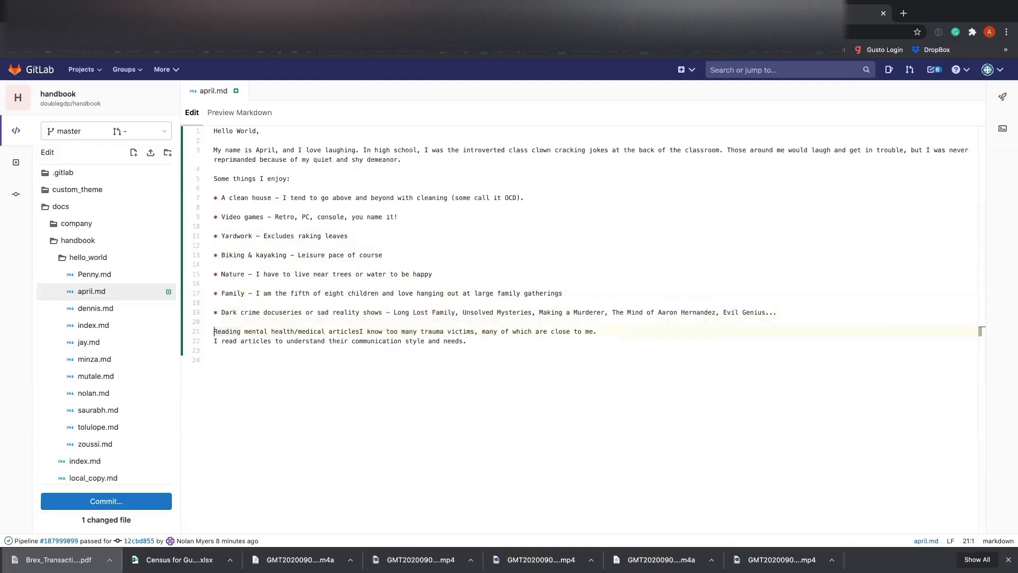
- Make the "Reading mental health/medical articles" line an asterisk bullet and join the "I read articles" sentence to it with a single space
text(*)
key(Down)
key(Home)
key(BackSpace)
text(-)
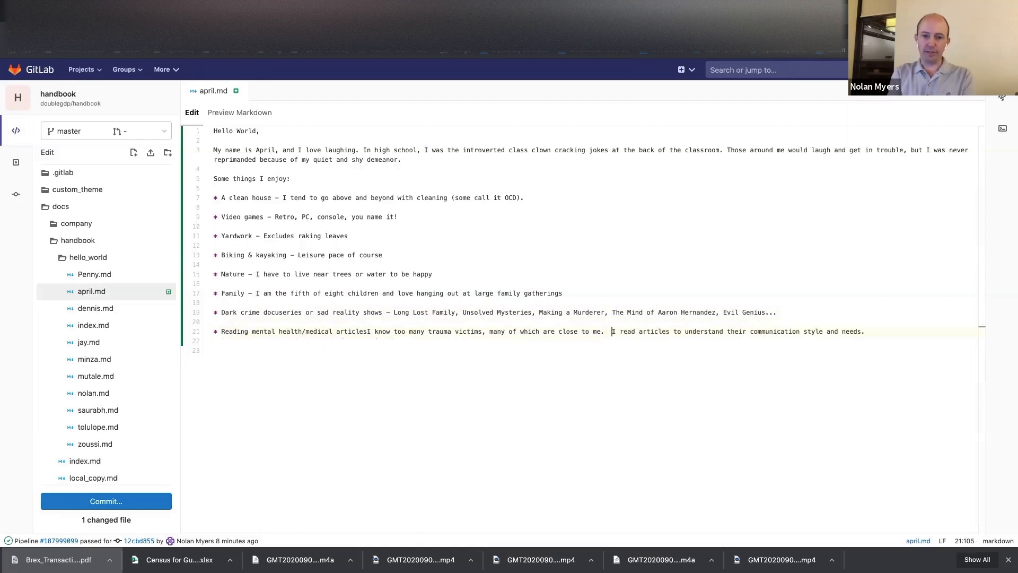
key(BackSpace)
key(BackSpace)
key(BackSpace)
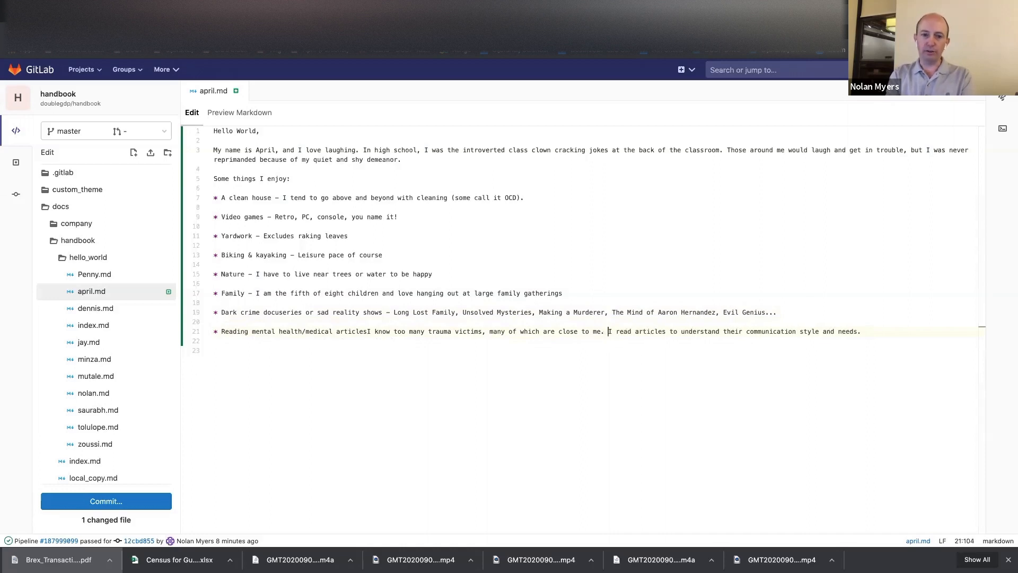
- Insert a spaced hyphen between "medical articles" and "I know too many trauma victims", preview the Markdown and return to editing
click(368, 332)
text(-)
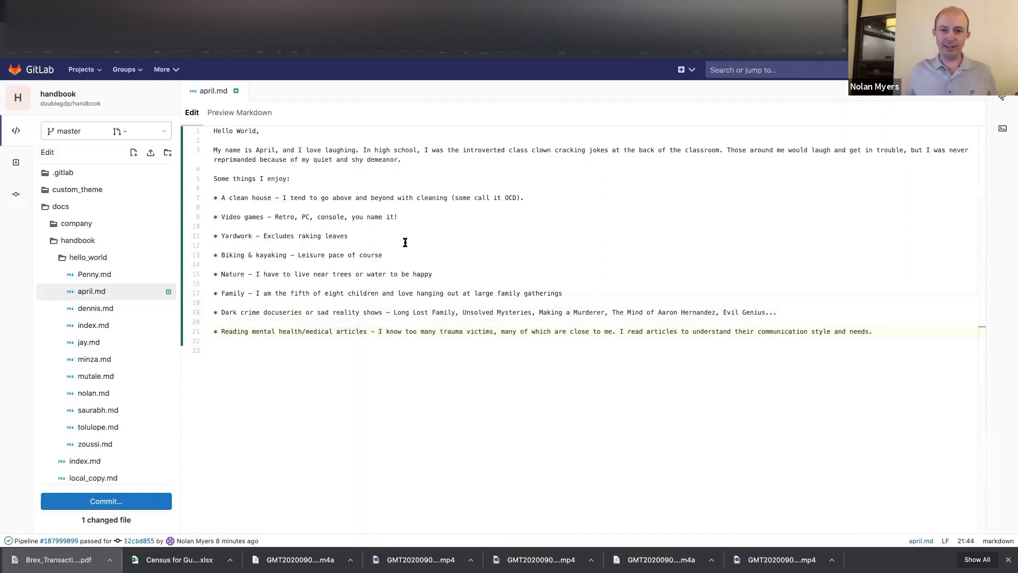
click(240, 112)
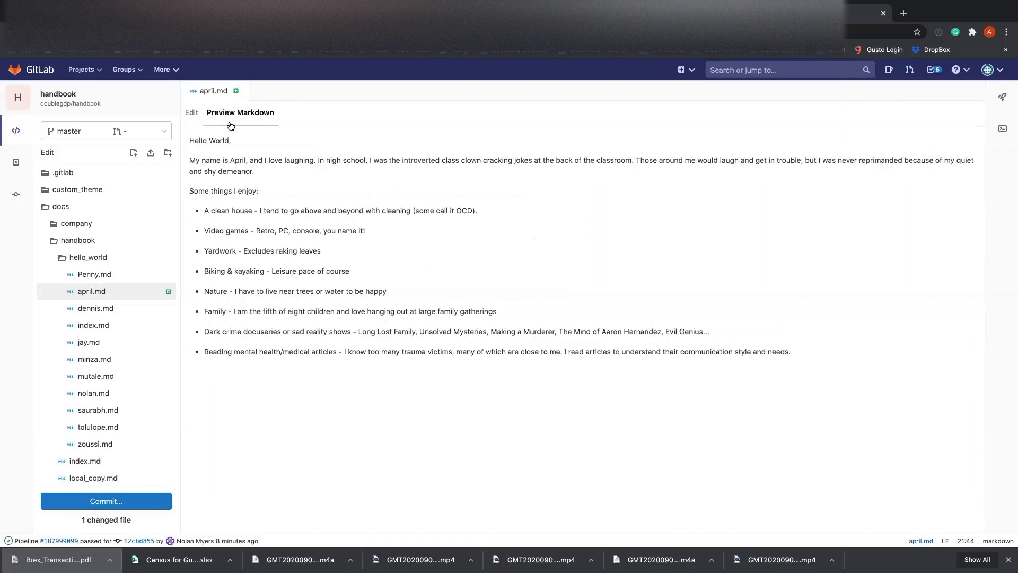
click(192, 113)
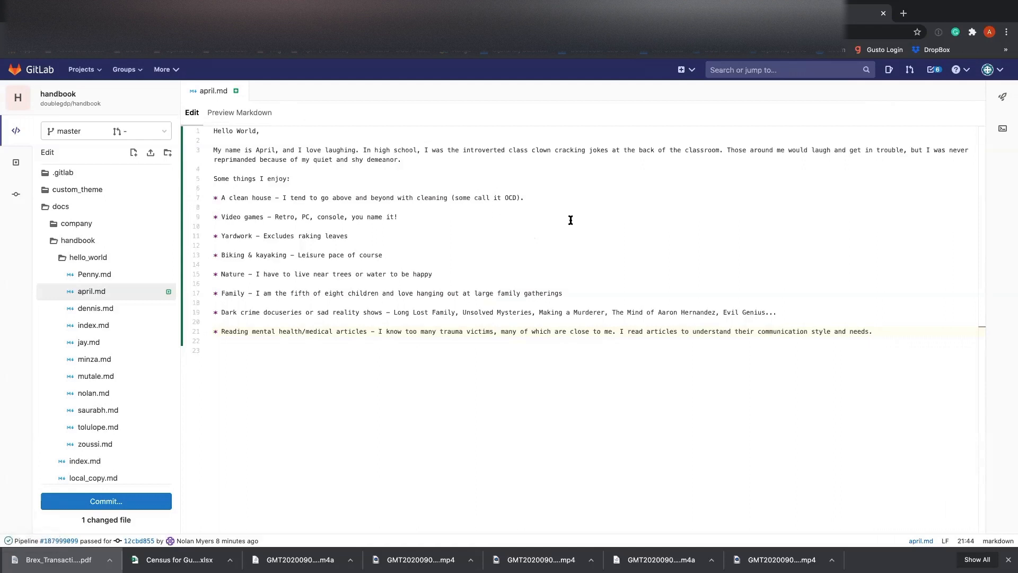
- Commit april.md directly to the master branch with the default commit message
click(146, 505)
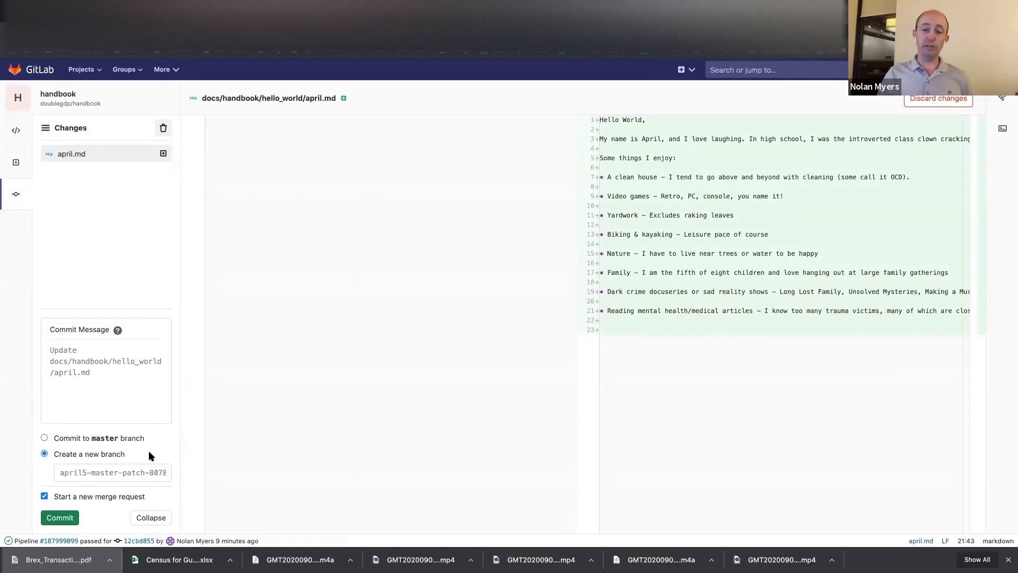
click(81, 438)
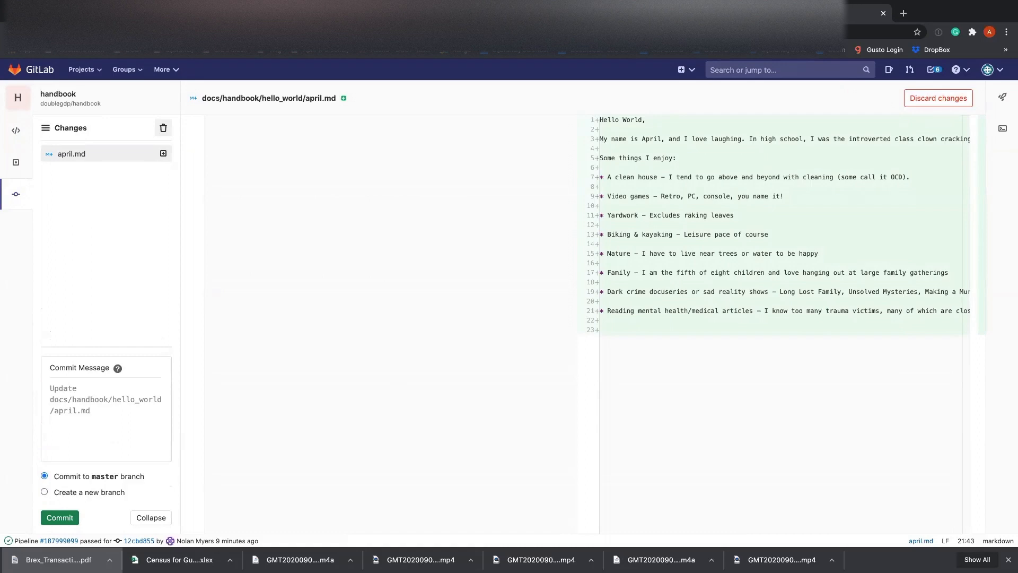
click(60, 518)
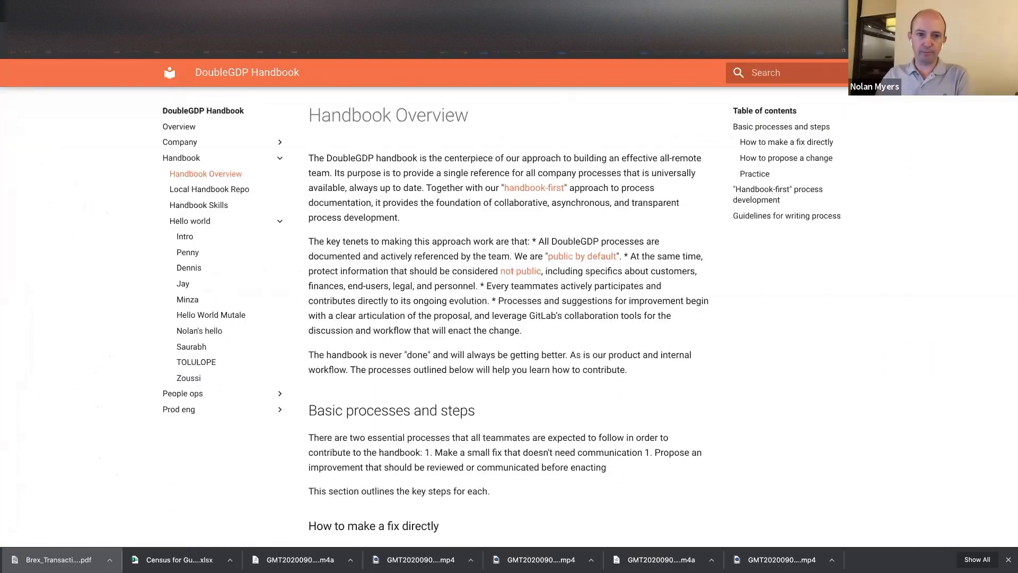
- Switch to the DoubleGDP Handbook site, reload the overview, expand Hello world and open the page made from april.md
click(236, 179)
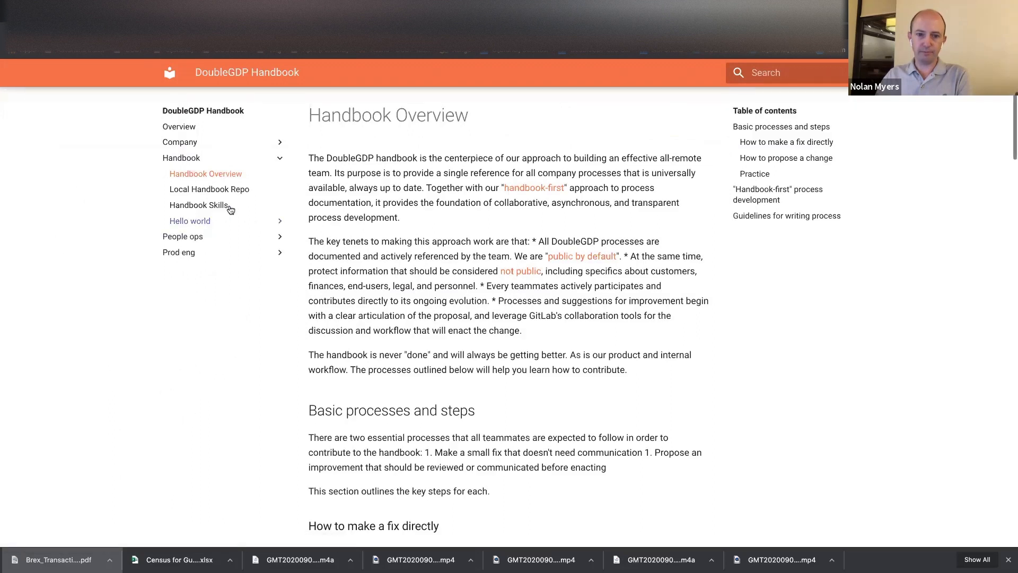
click(277, 222)
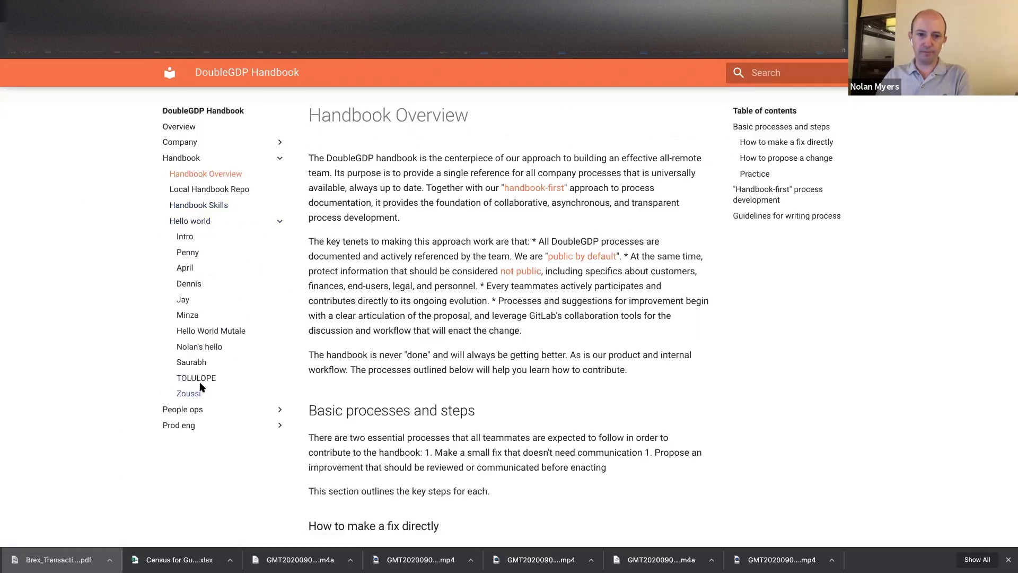
click(201, 271)
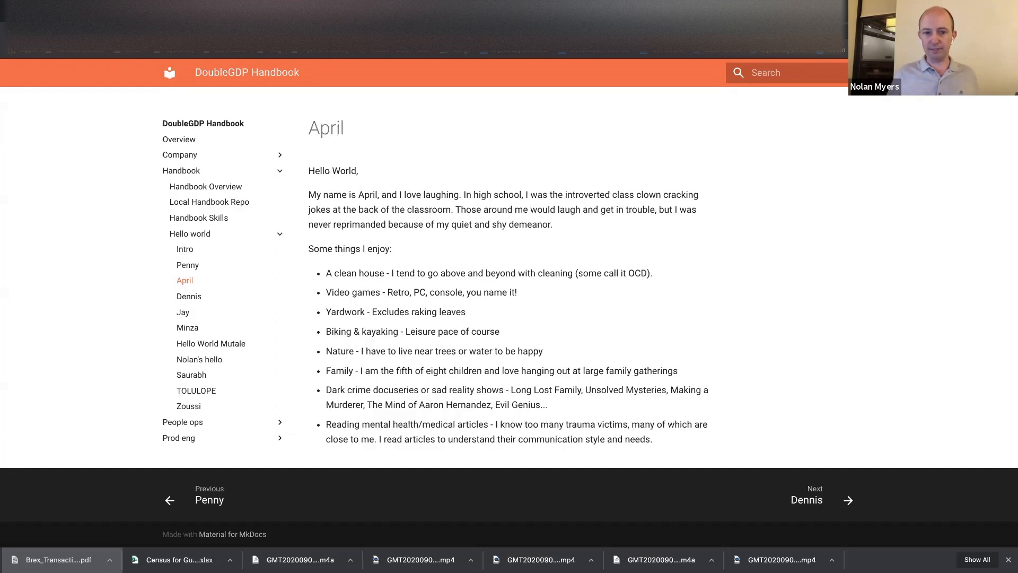
drag(212, 291, 224, 295)
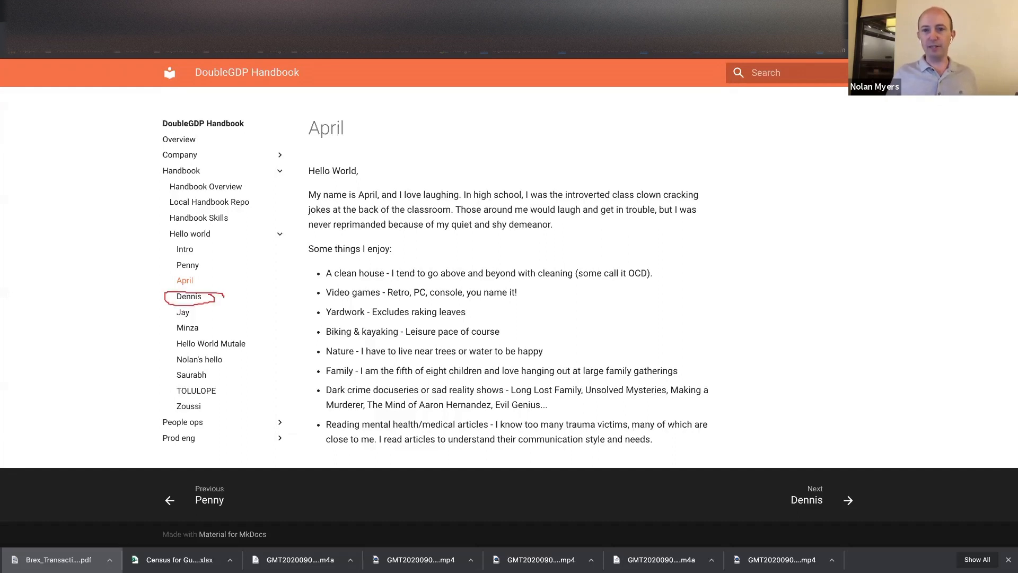